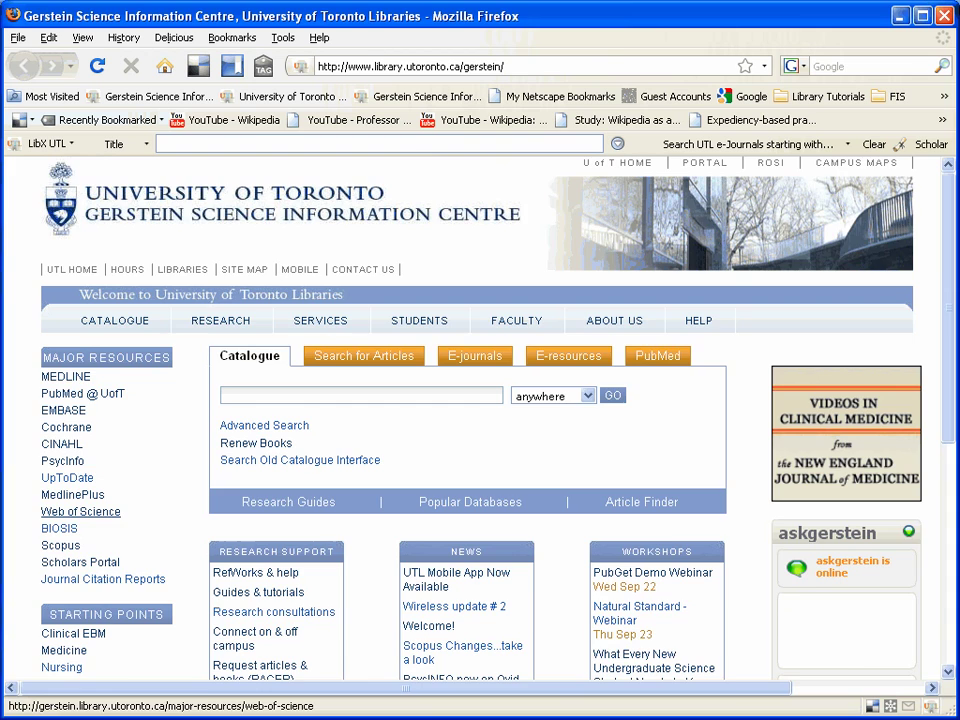
Open Web of Science from the Major Resources list on the Gerstein library homepage
{"action": "left_click", "coordinate": [80, 511]}
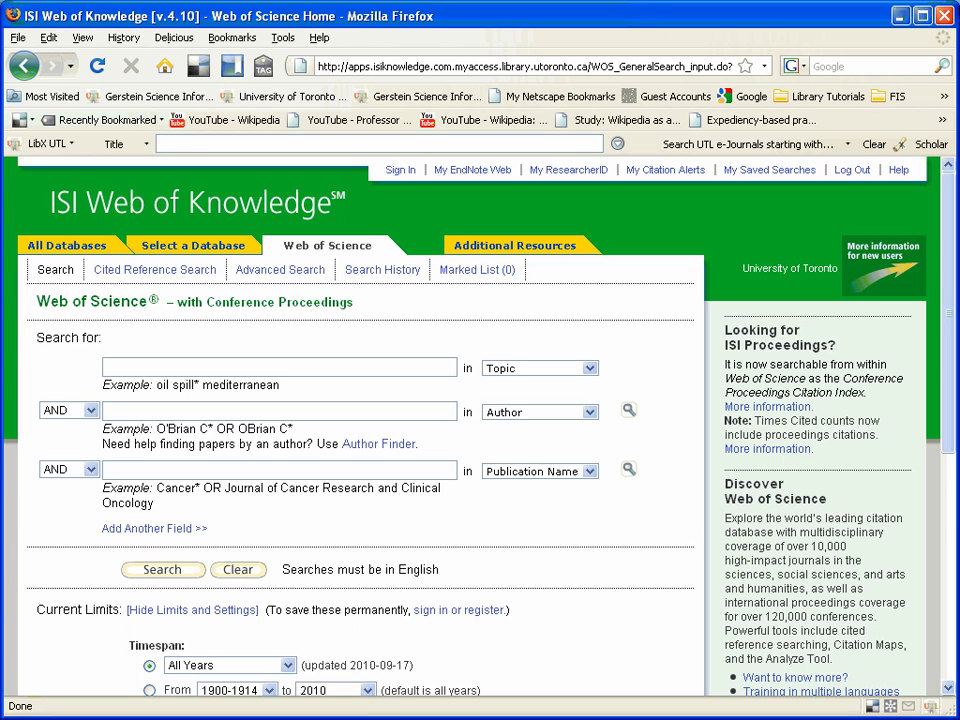
Enter 'hawk moth* OR sphingidae' in the first Topic search line
{"action": "type", "text": "haw"}
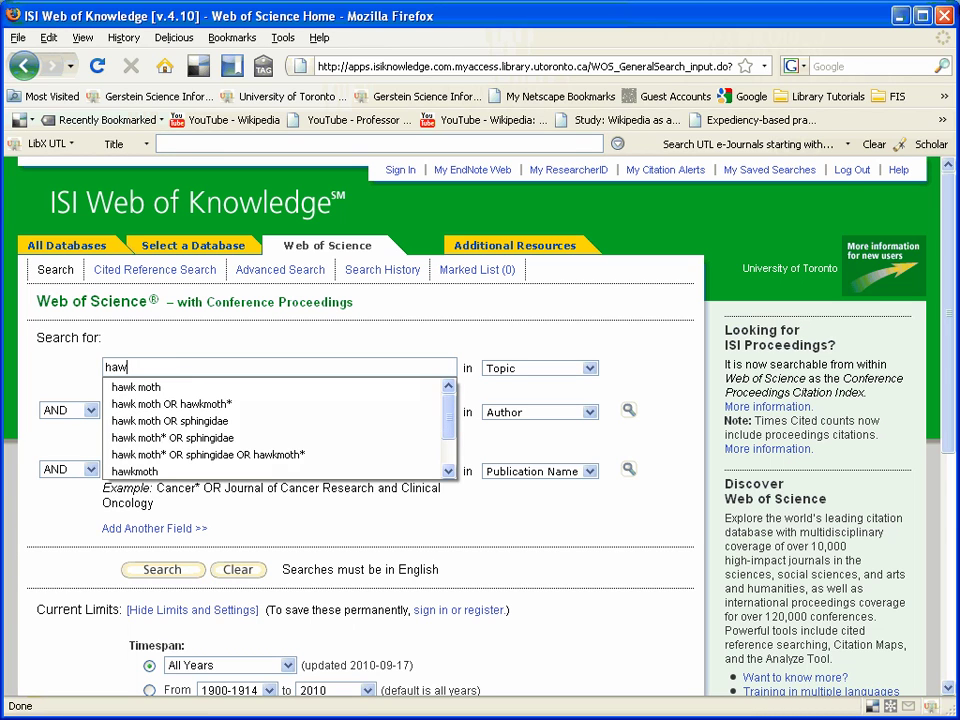
{"action": "type", "text": "k moth"}
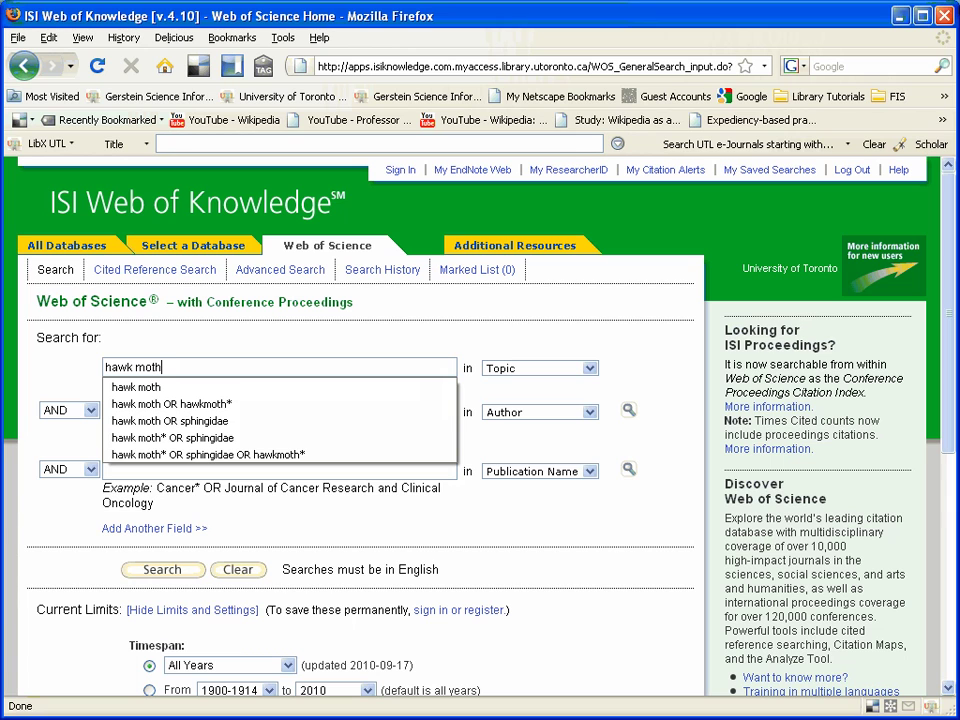
{"action": "type", "text": "*"}
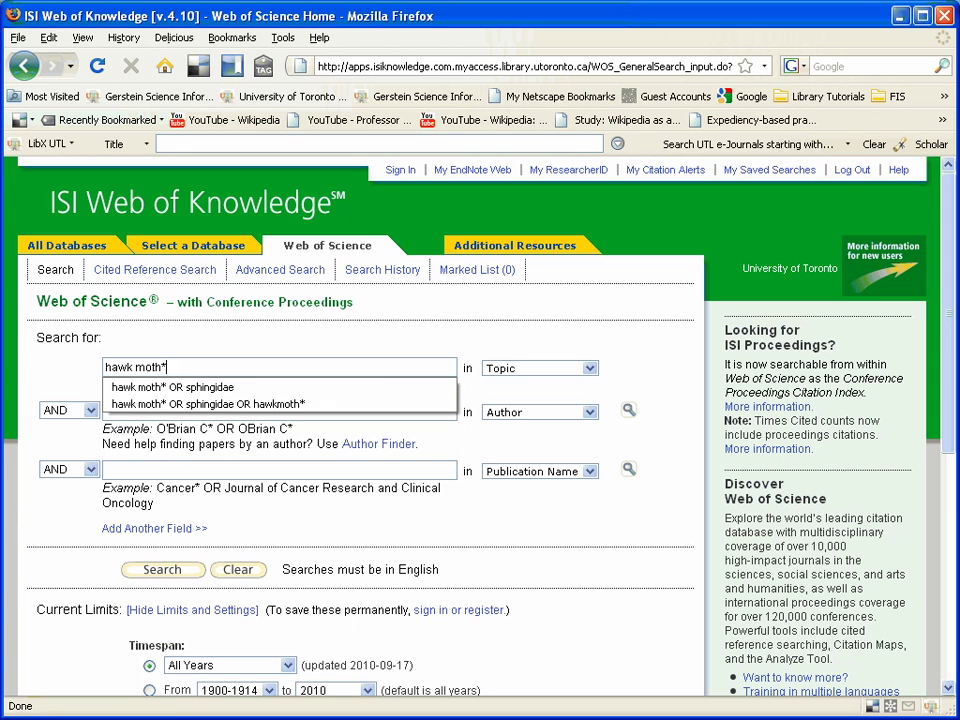
{"action": "key", "text": "Escape"}
{"action": "type", "text": "s"}
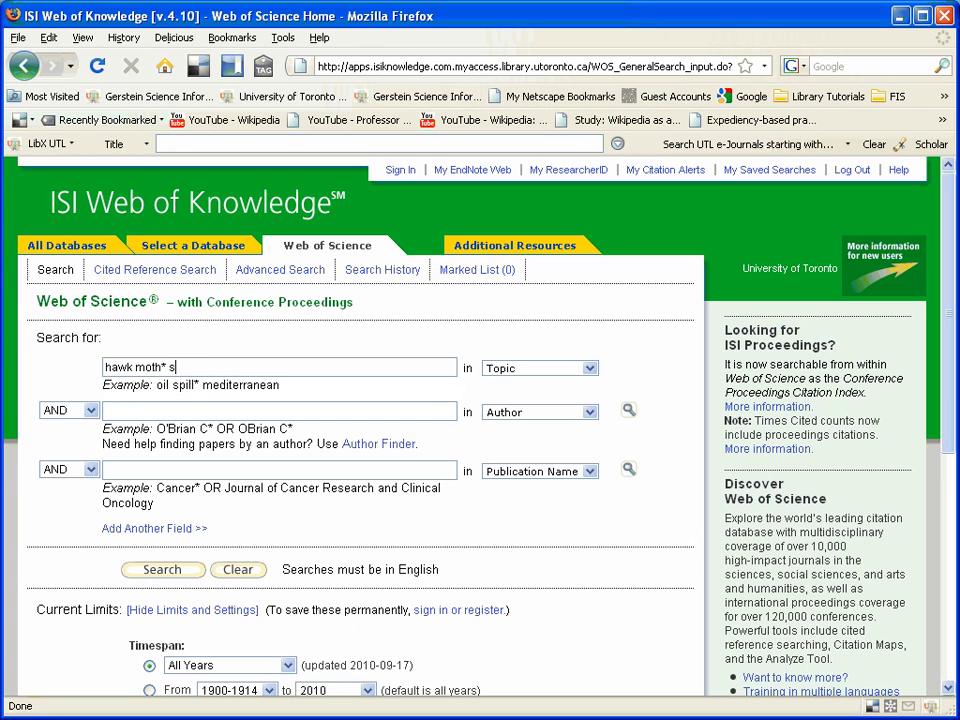
{"action": "type", "text": "phingidae"}
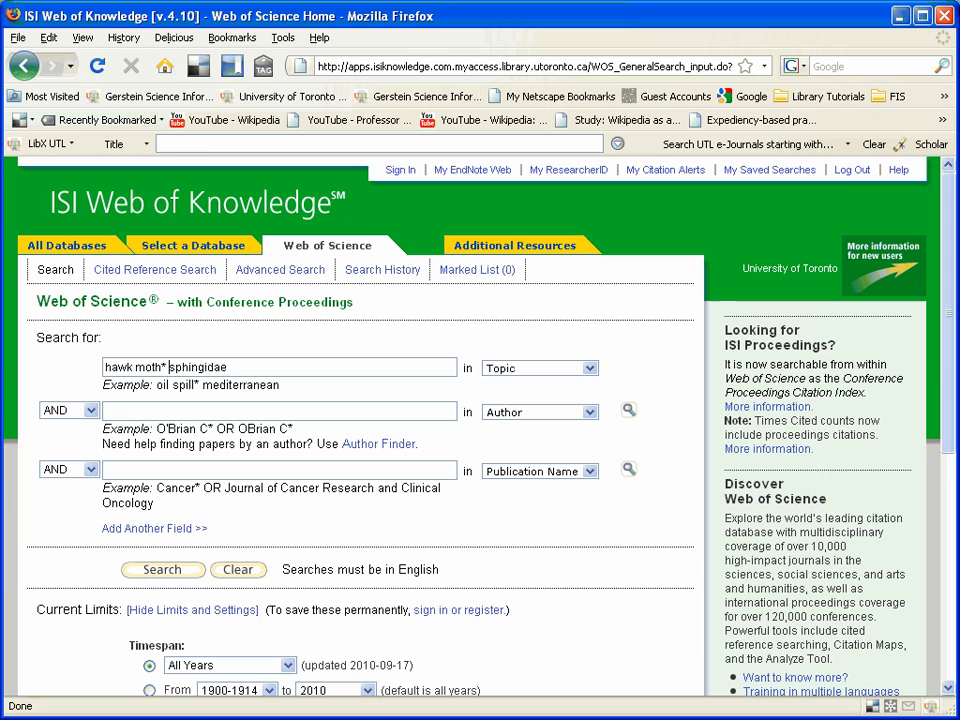
{"action": "type", "text": "OR"}
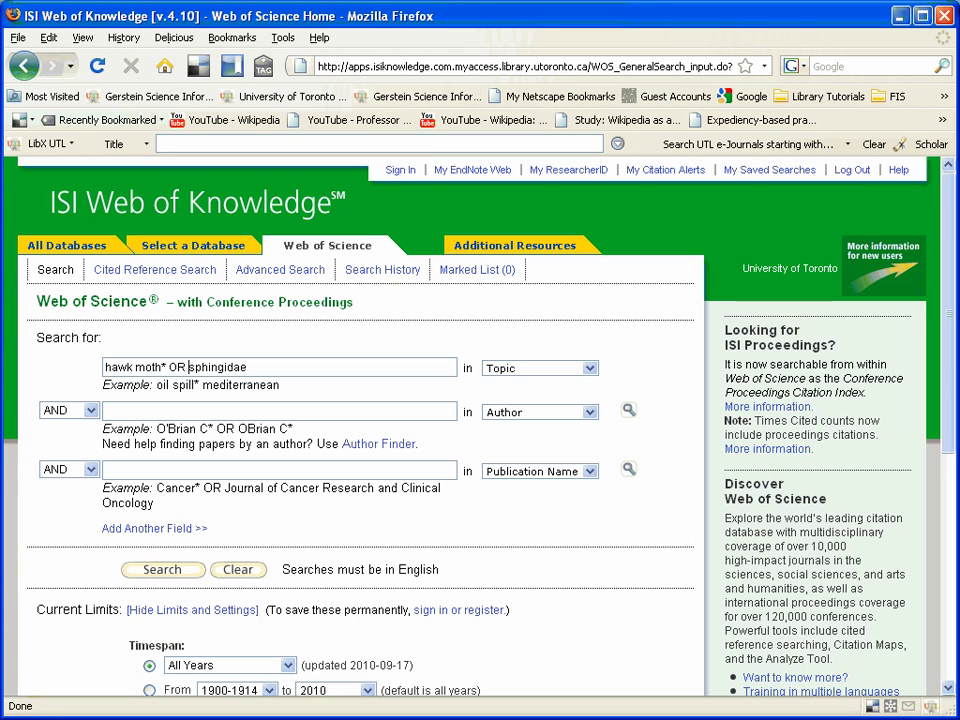
Enter 'tongue OR proboscis' on the second search line and search it as Topic instead of Author
{"action": "left_click", "coordinate": [106, 411]}
{"action": "type", "text": "tongu"}
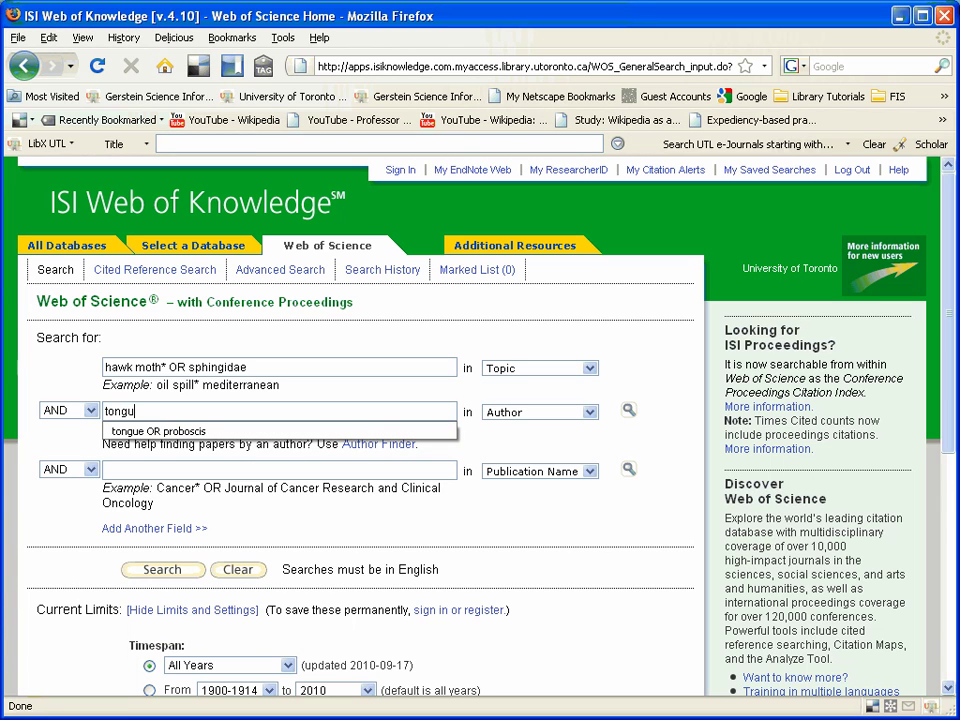
{"action": "type", "text": "e OR"}
{"action": "key", "text": "Down"}
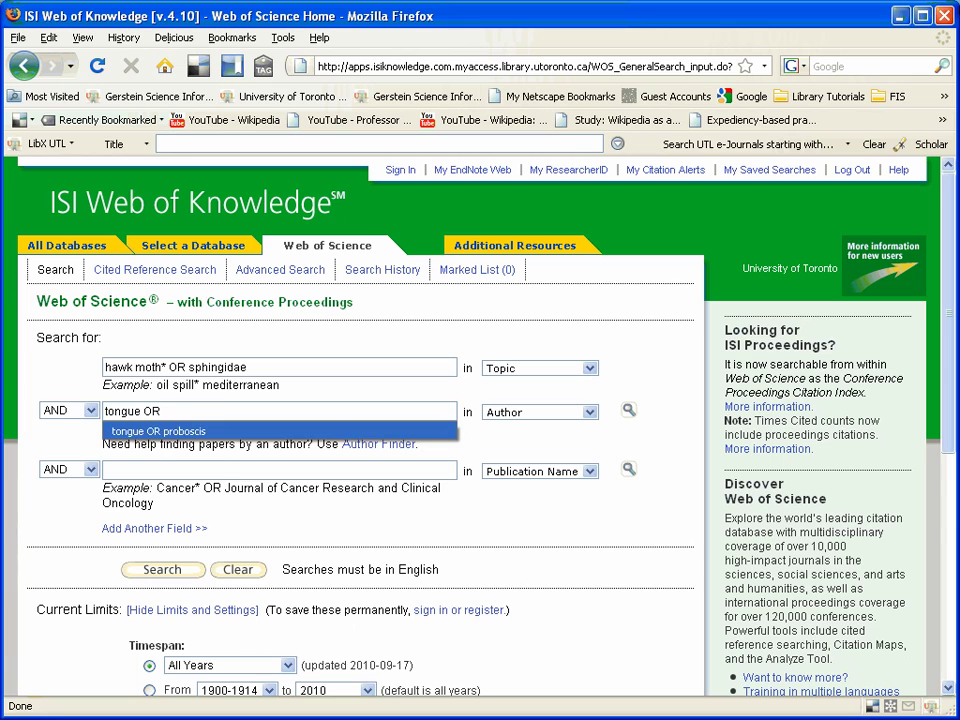
{"action": "key", "text": "Return"}
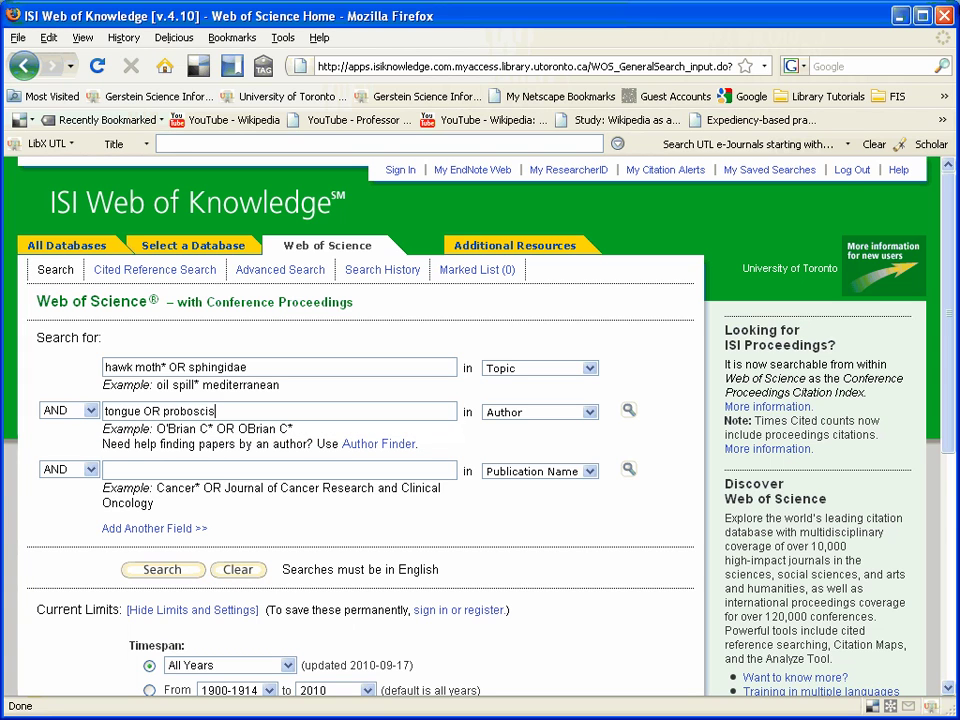
{"action": "key", "text": "Down"}
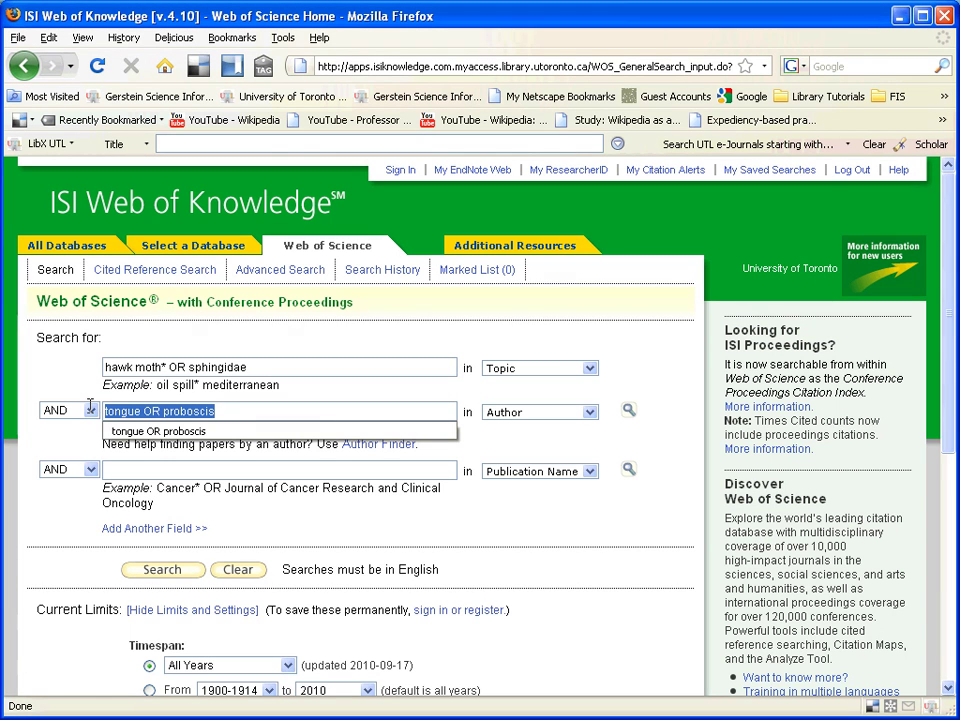
{"action": "key", "text": "Down"}
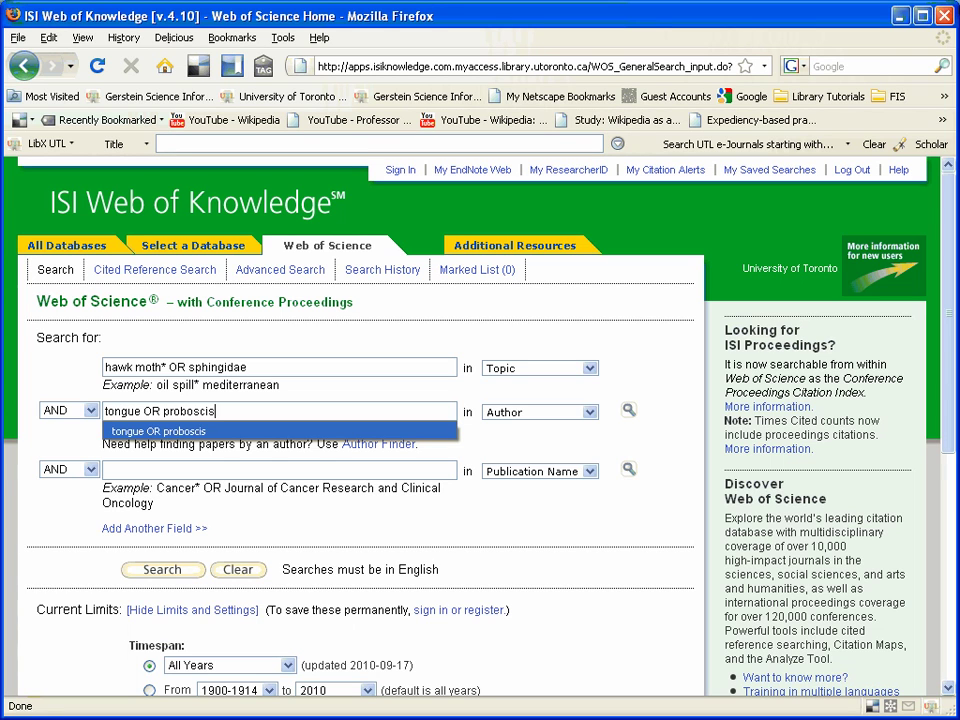
{"action": "key", "text": "Return"}
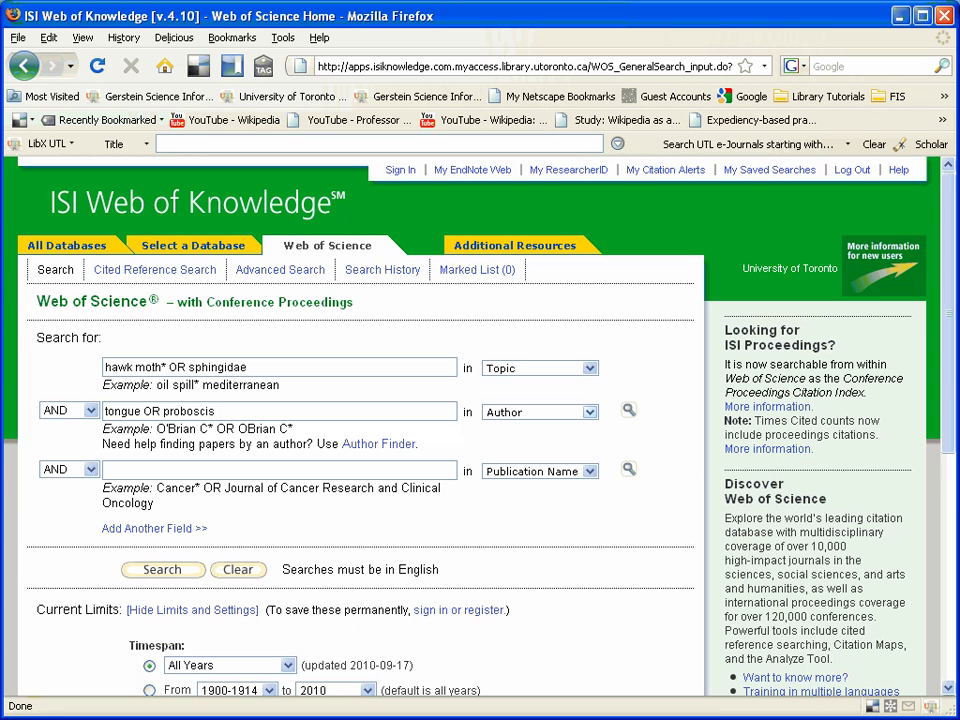
{"action": "key", "text": "alt+Down"}
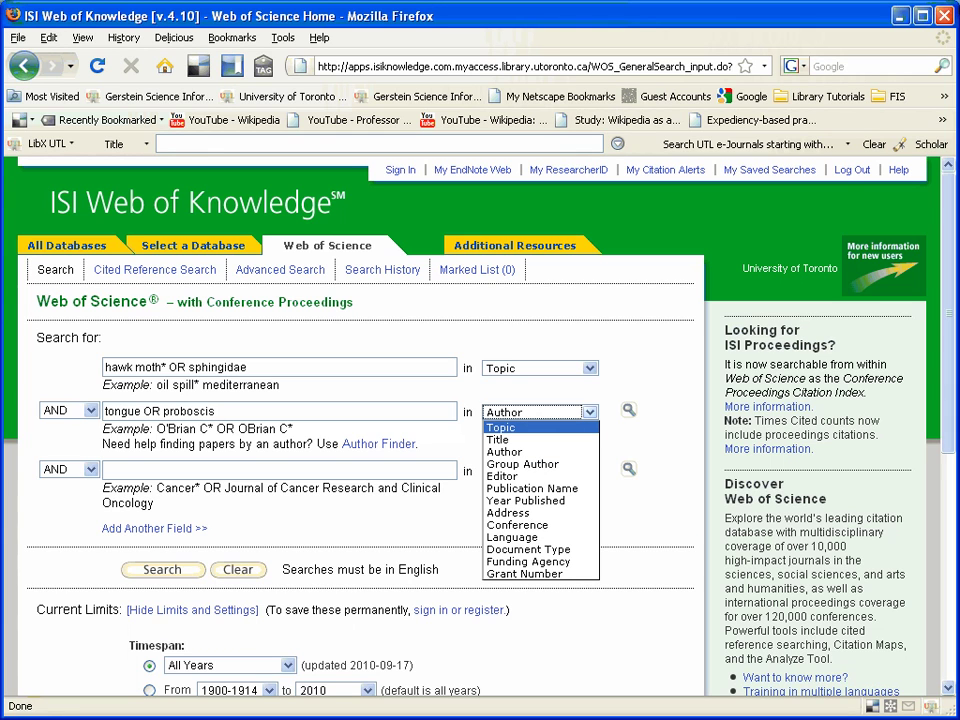
{"action": "key", "text": "Return"}
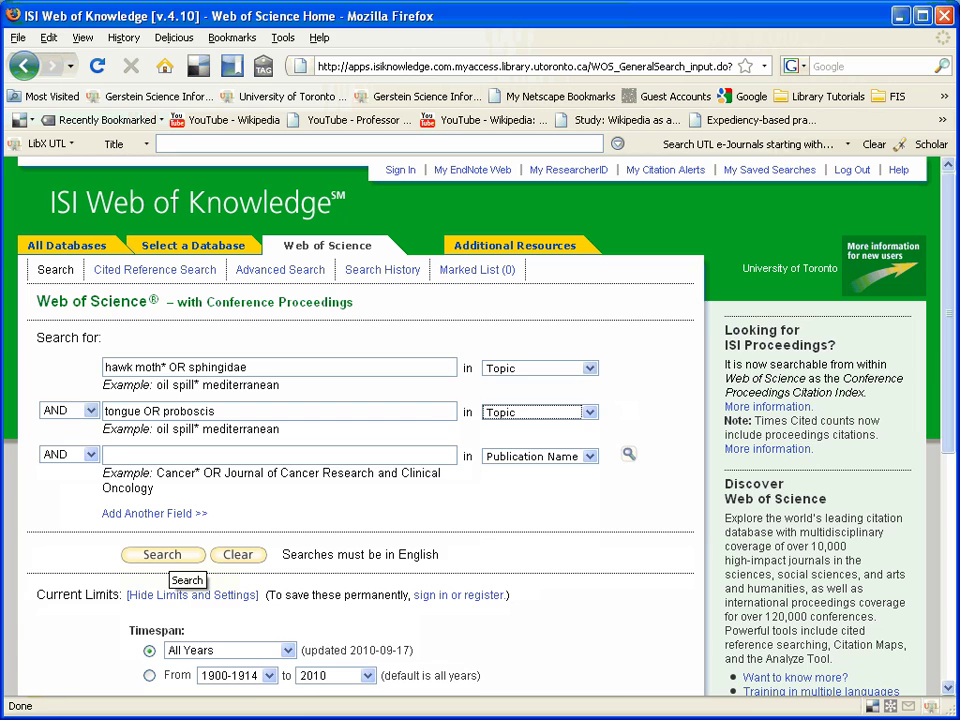
{"action": "left_click", "coordinate": [162, 554]}
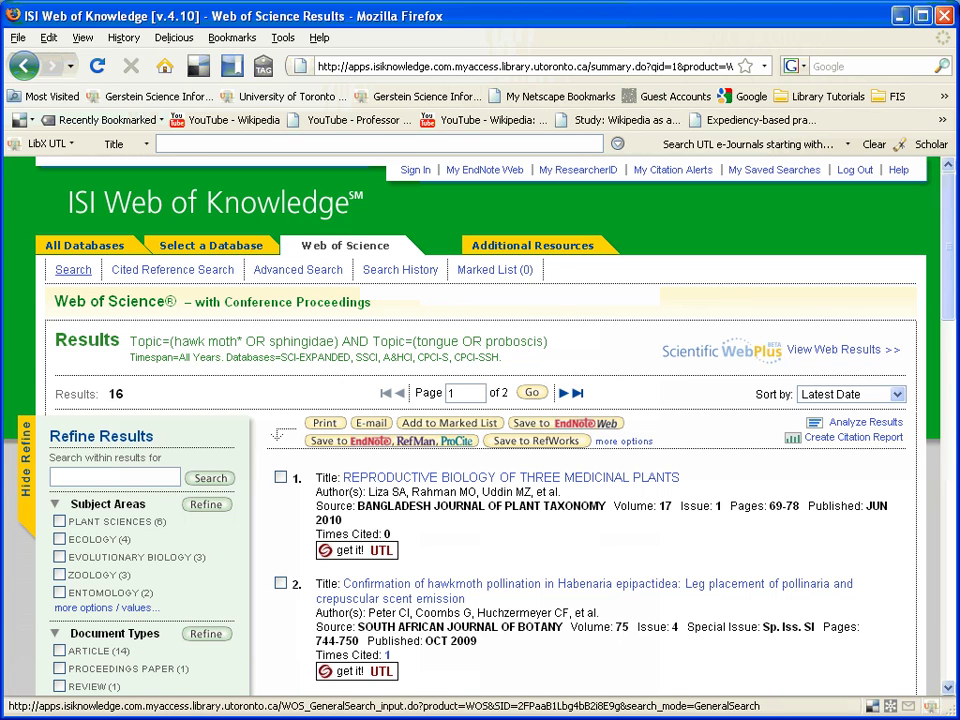
{"action": "left_click", "coordinate": [73, 269]}
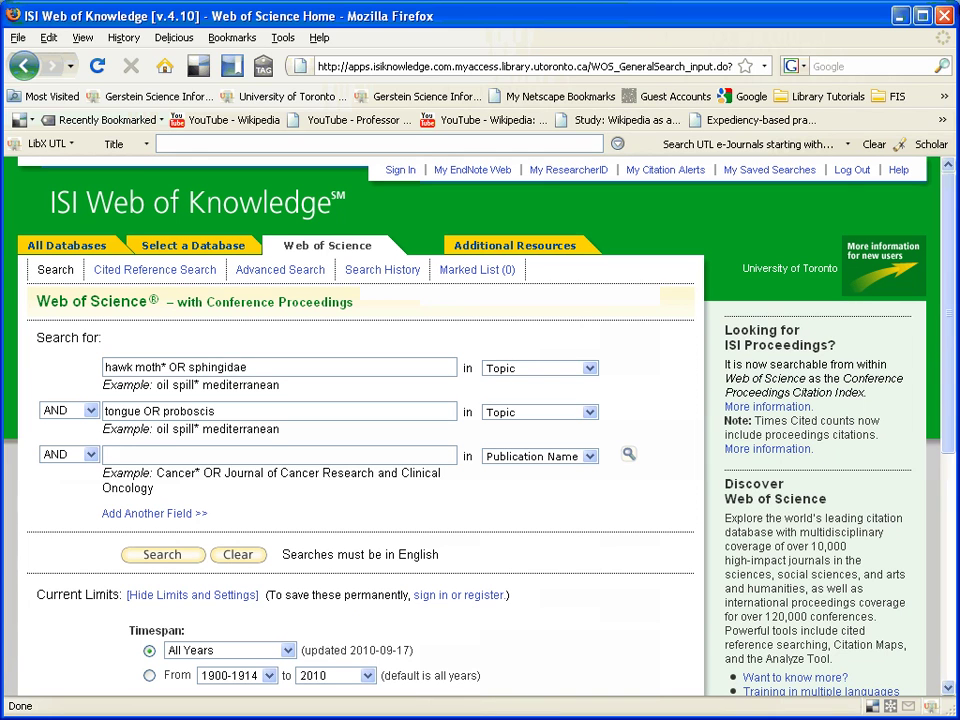
Add 'OR hawkmoth*' to the first Topic line and rerun the search, returning 29 results
{"action": "type", "text": "OR "}
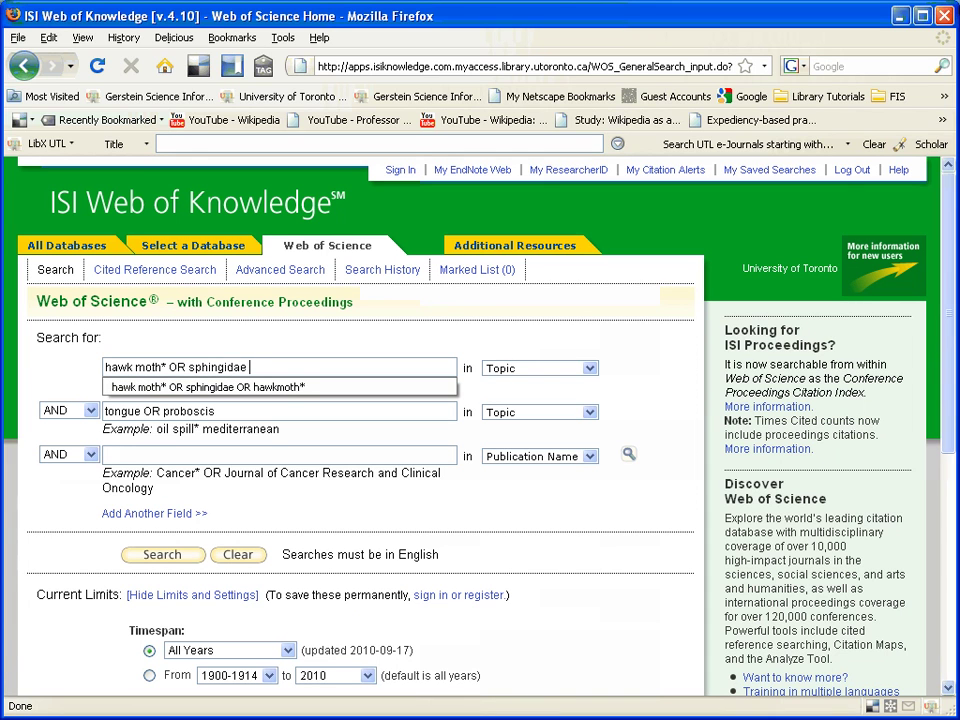
{"action": "type", "text": "hawkmoth*"}
{"action": "key", "text": "Down"}
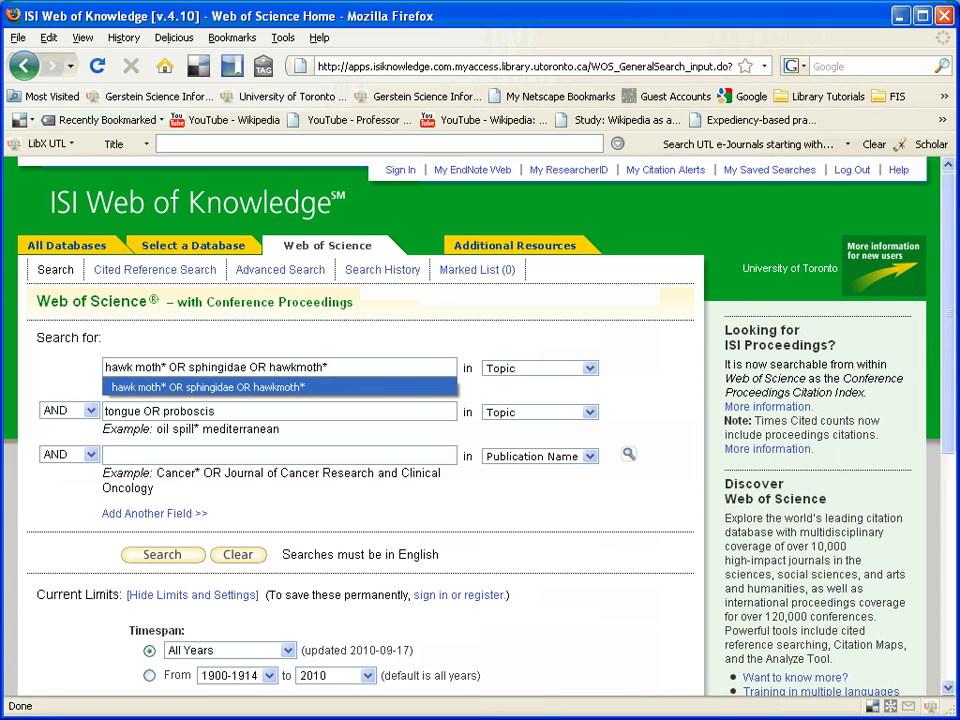
{"action": "key", "text": "Return"}
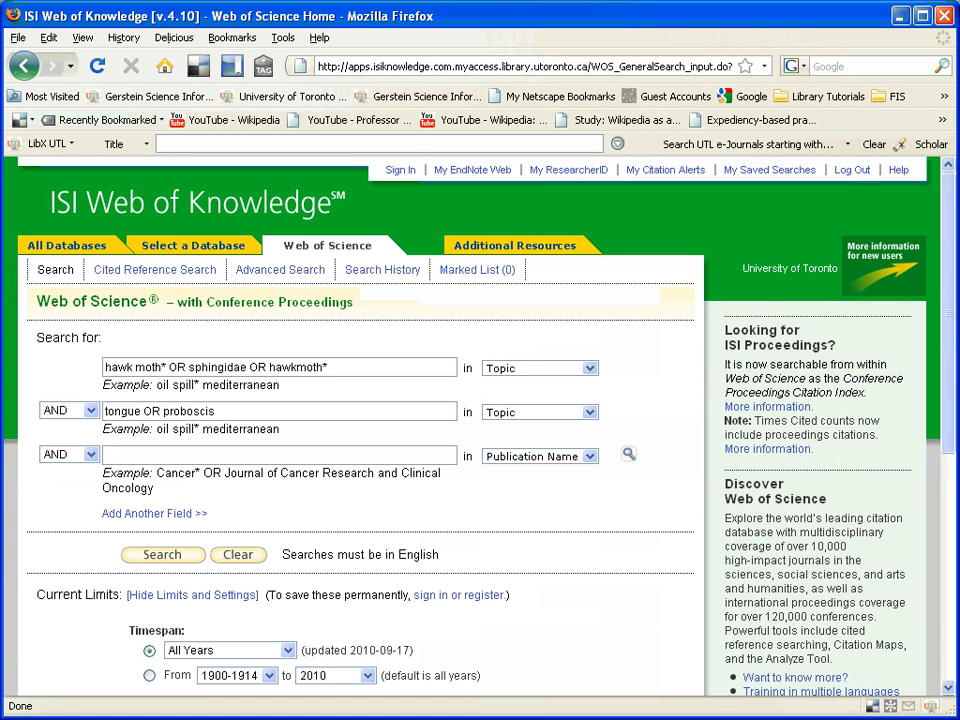
{"action": "key", "text": "Return"}
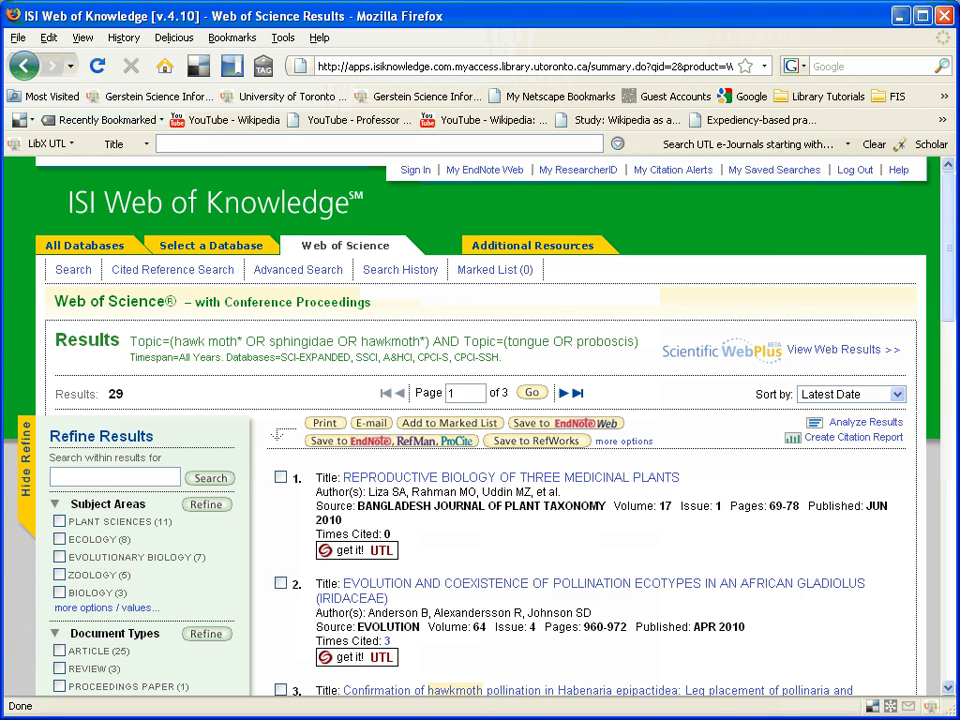
Apply and then clear the Reviews and ECOLOGY refinement limits on the results
{"action": "scroll", "coordinate": [480, 420], "scroll_direction": "down", "scroll_amount": 1}
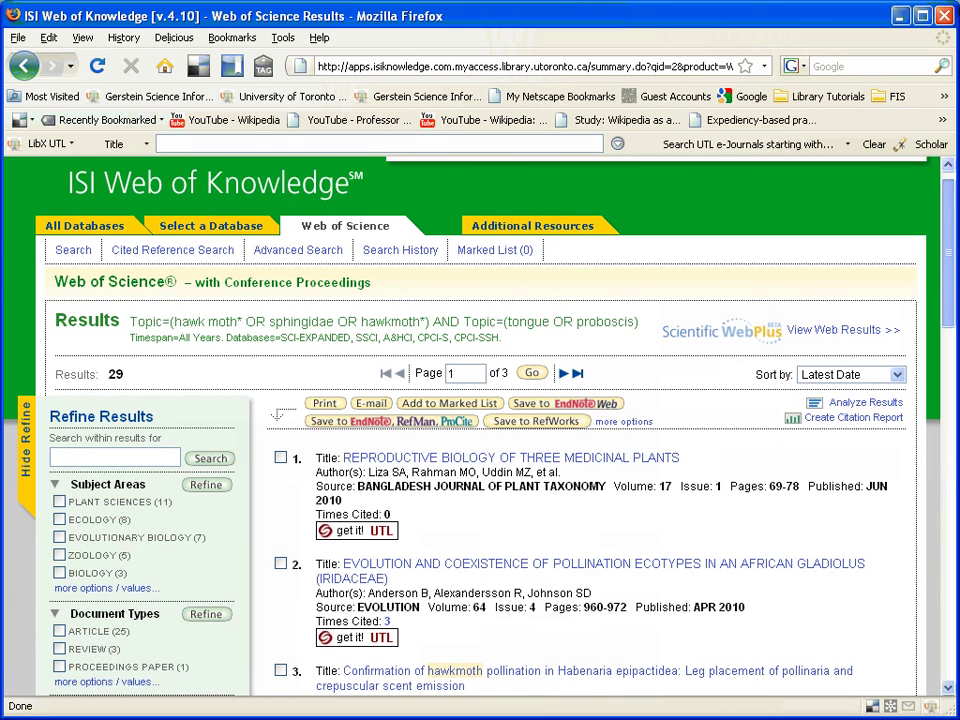
{"action": "scroll", "coordinate": [953, 258], "scroll_direction": "down", "scroll_amount": 3}
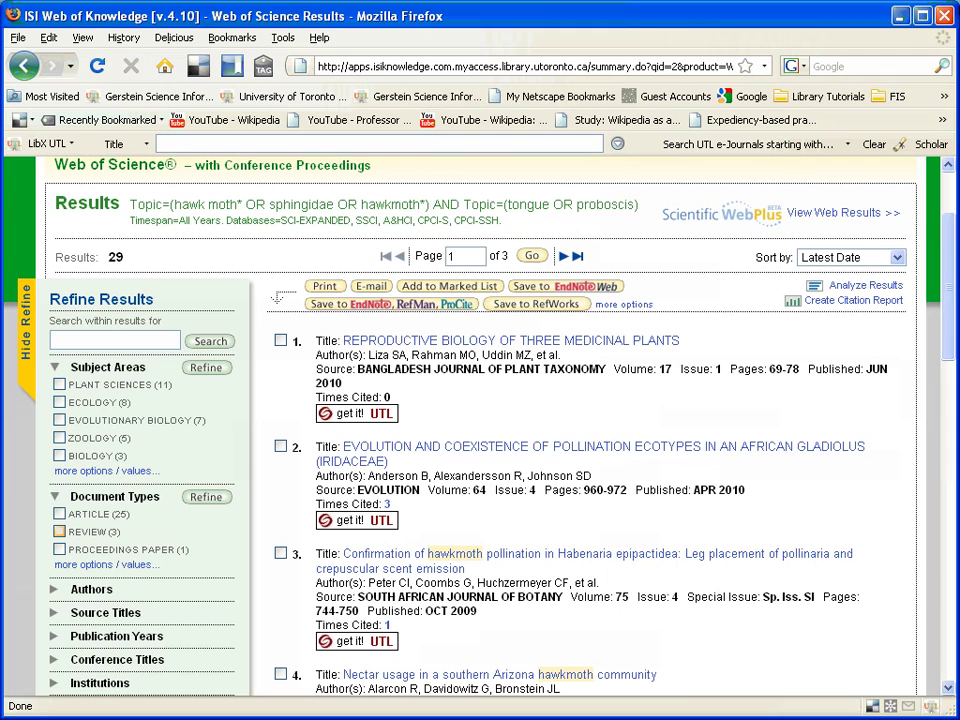
{"action": "left_click", "coordinate": [59, 531]}
{"action": "left_click", "coordinate": [59, 531]}
{"action": "left_click", "coordinate": [59, 402]}
{"action": "left_click", "coordinate": [59, 402]}
Select the 29-result total and scroll down to result 5, 'The geographical mosaic of coevolution...'
{"action": "double_click", "coordinate": [116, 257]}
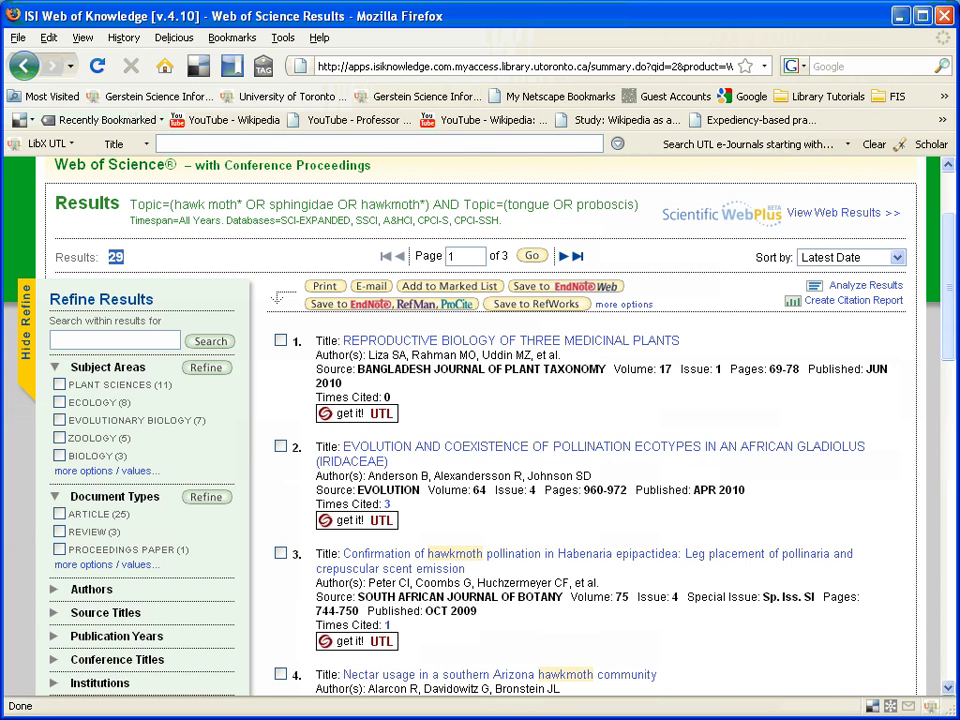
{"action": "scroll", "coordinate": [950, 300], "scroll_direction": "down", "scroll_amount": 3}
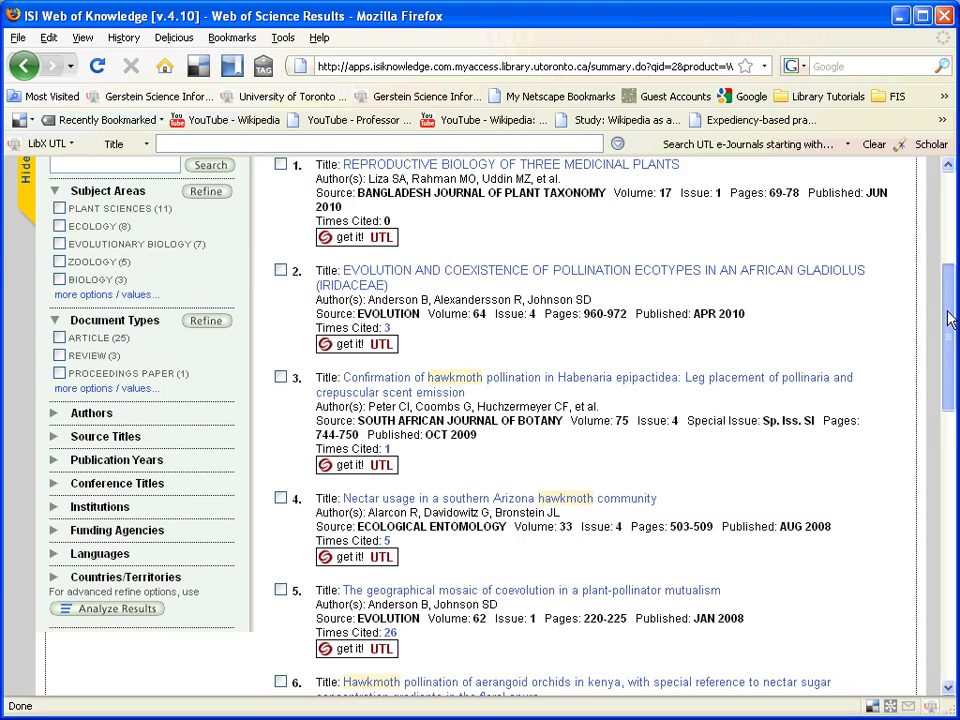
{"action": "left_click_drag", "start_coordinate": [950, 314], "coordinate": [950, 352]}
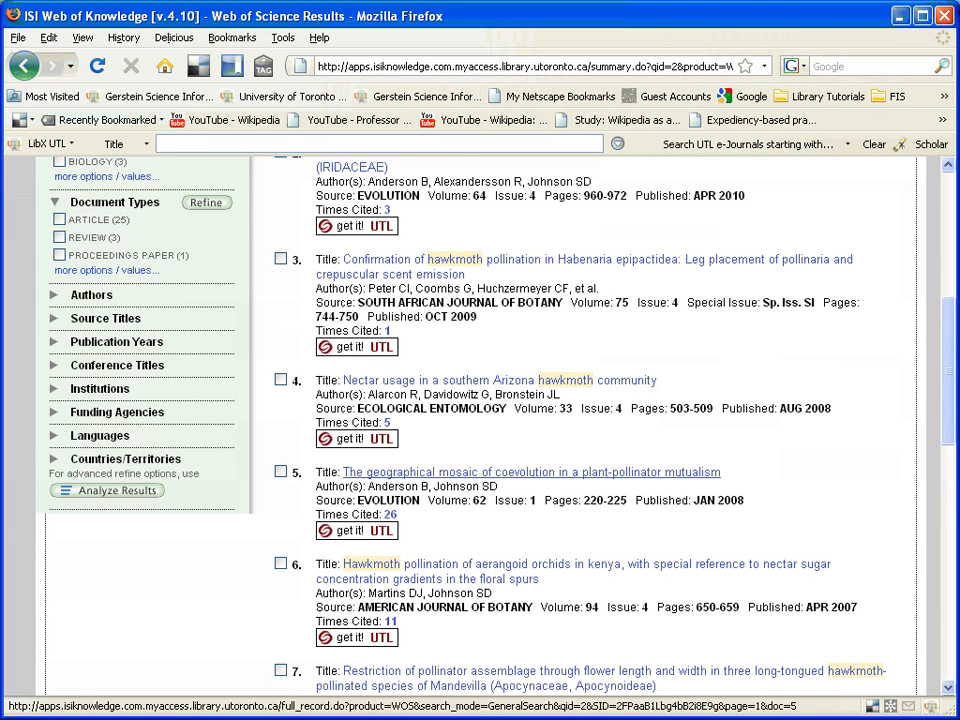
Open result 5's full record and scroll through its abstract and keywords
{"action": "left_click", "coordinate": [530, 472]}
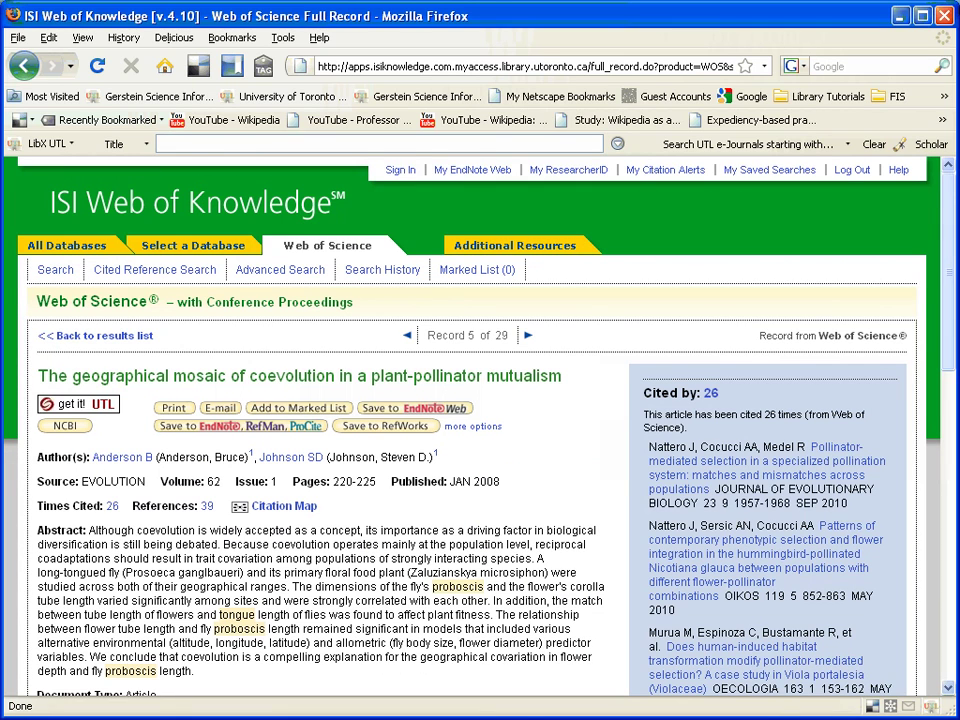
{"action": "scroll", "coordinate": [480, 420], "scroll_direction": "down", "scroll_amount": 2}
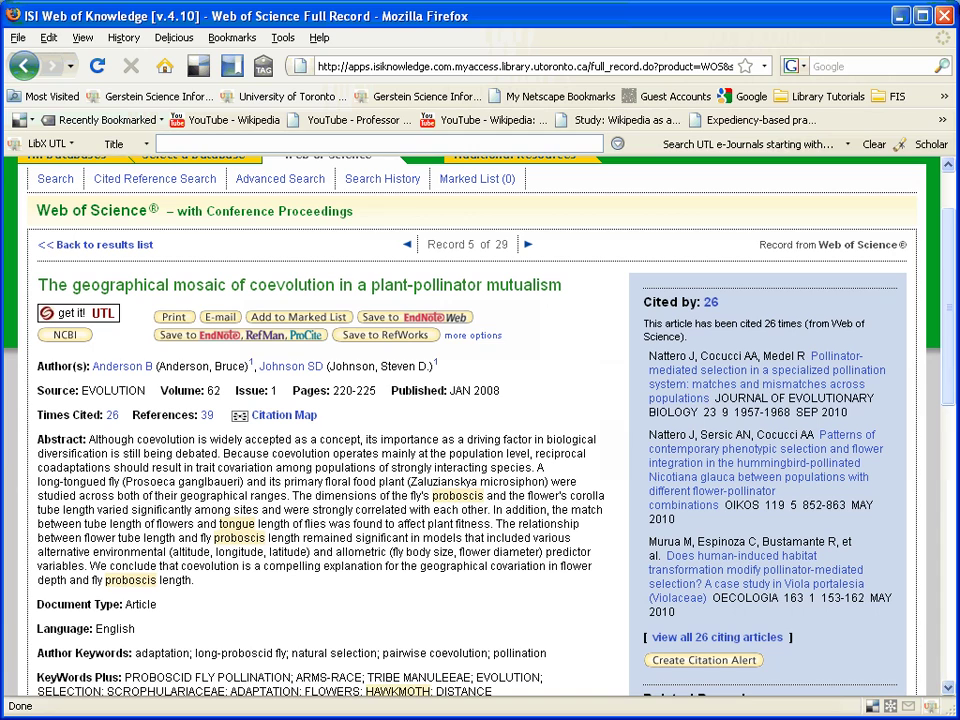
{"action": "scroll", "coordinate": [480, 420], "scroll_direction": "down", "scroll_amount": 1}
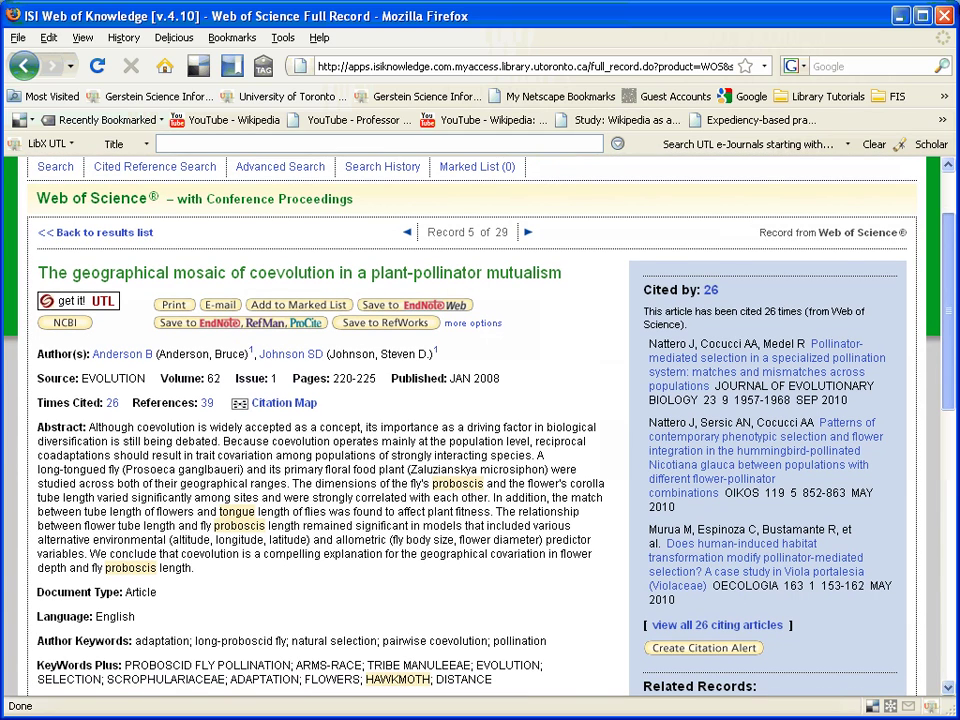
{"action": "scroll", "coordinate": [480, 420], "scroll_direction": "down", "scroll_amount": 1}
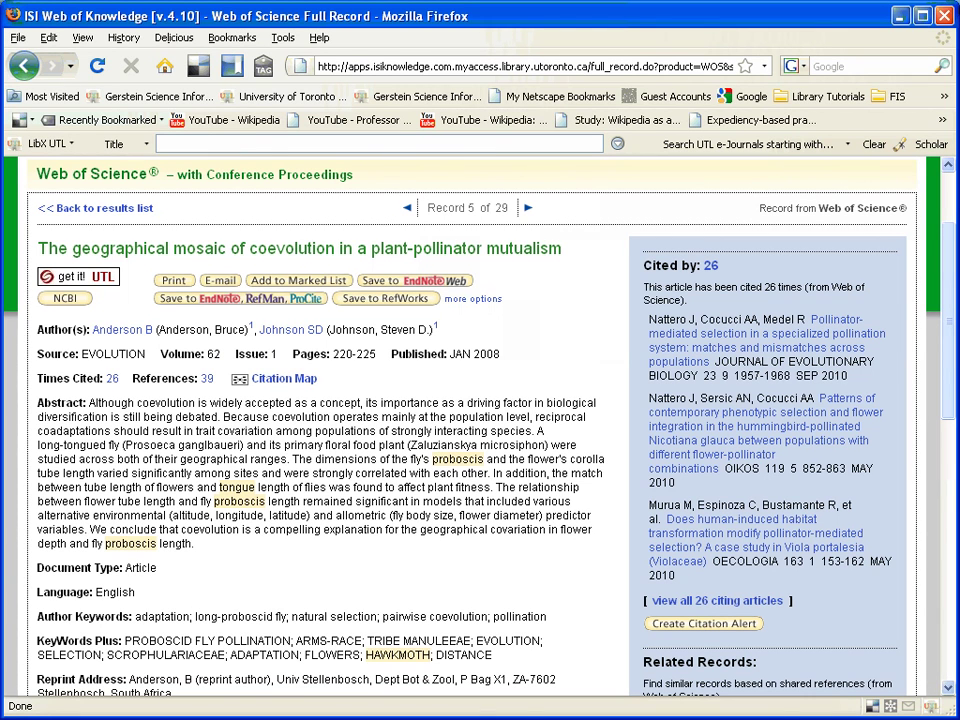
{"action": "scroll", "coordinate": [950, 378], "scroll_direction": "down", "scroll_amount": 1}
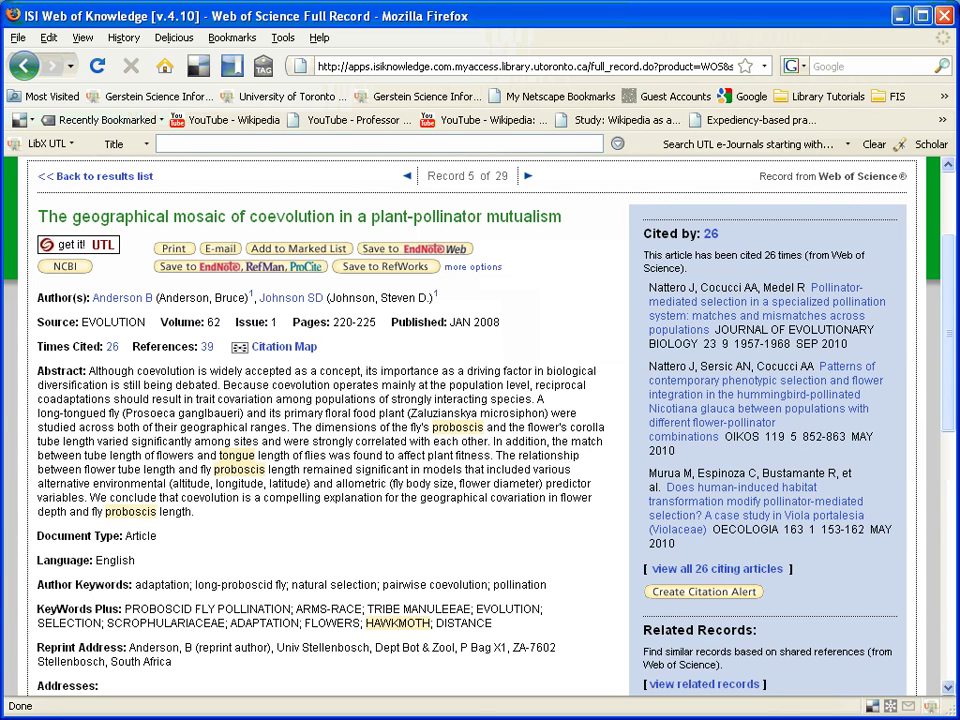
{"action": "scroll", "coordinate": [950, 368], "scroll_direction": "up", "scroll_amount": 2}
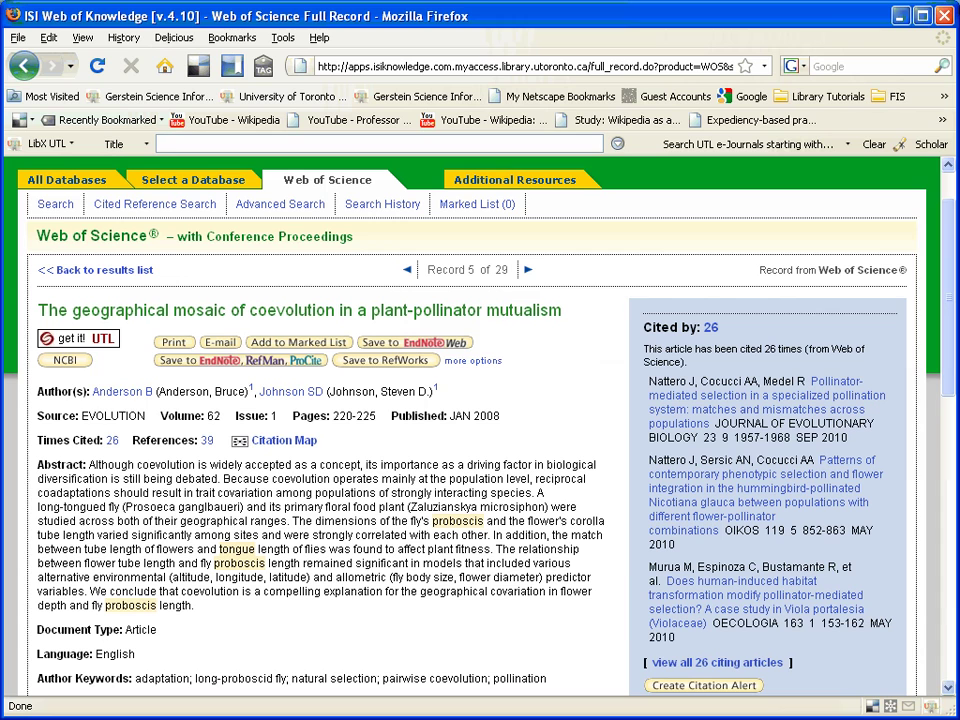
Highlight the source EVOLUTION, volume 62 and pages 220-225 on the full record
{"action": "left_click_drag", "start_coordinate": [147, 415], "coordinate": [76, 418]}
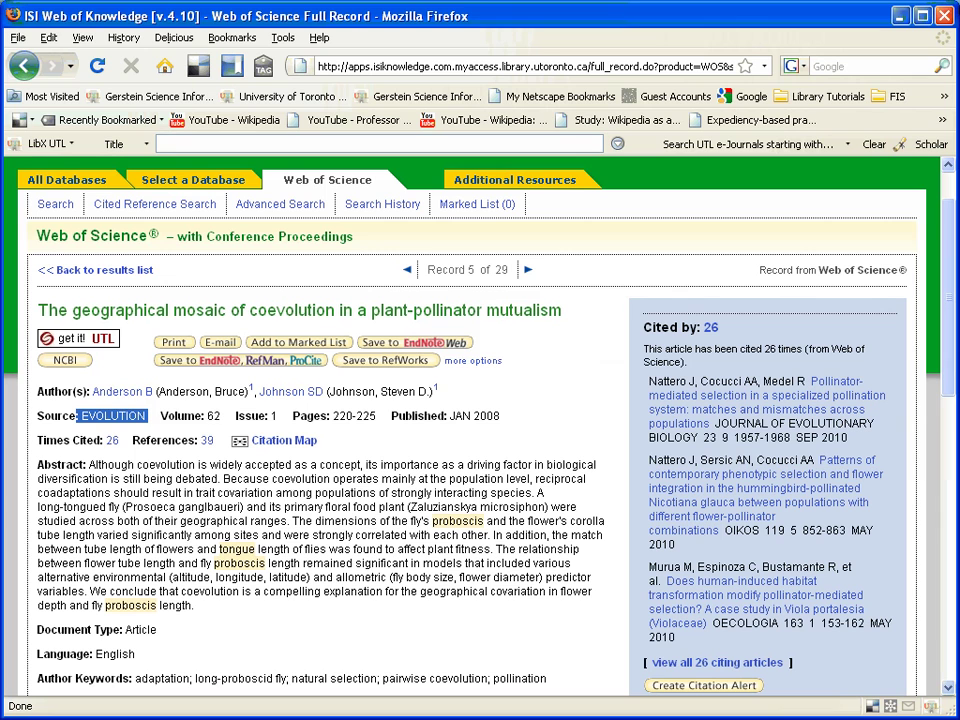
{"action": "left_click_drag", "start_coordinate": [226, 416], "coordinate": [202, 416]}
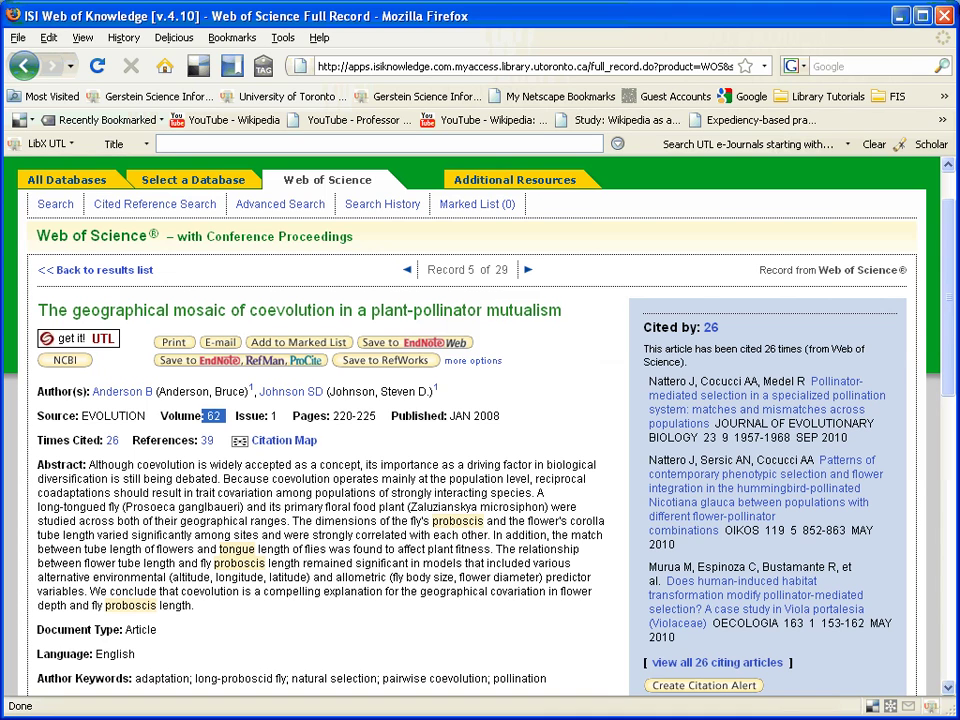
{"action": "left_click_drag", "start_coordinate": [381, 416], "coordinate": [331, 416]}
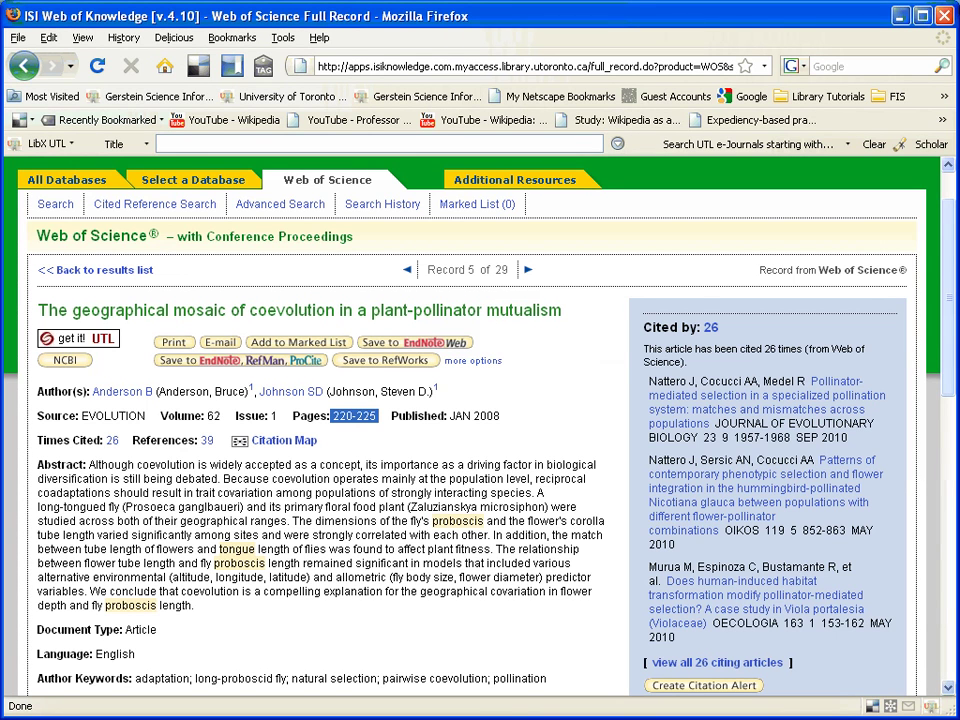
{"action": "scroll", "coordinate": [331, 416], "scroll_direction": "down", "scroll_amount": 1}
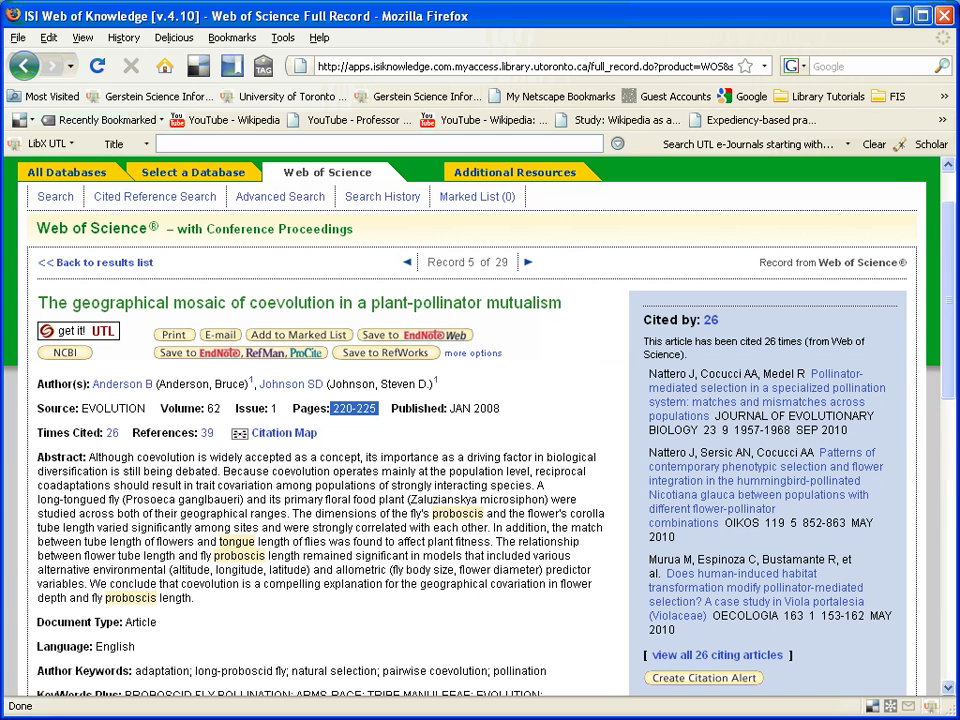
Highlight the article title and review the record down to DOI 10.1111/j.1558-5646.2007.00275.x
{"action": "left_click_drag", "start_coordinate": [47, 302], "coordinate": [553, 301]}
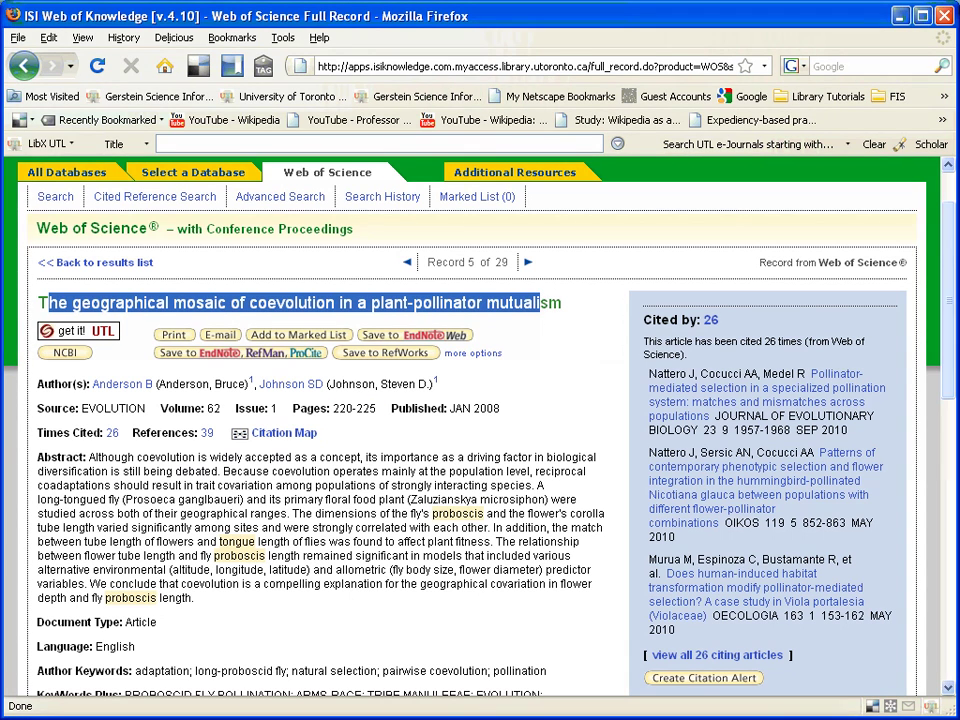
{"action": "scroll", "coordinate": [360, 420], "scroll_direction": "down", "scroll_amount": 1}
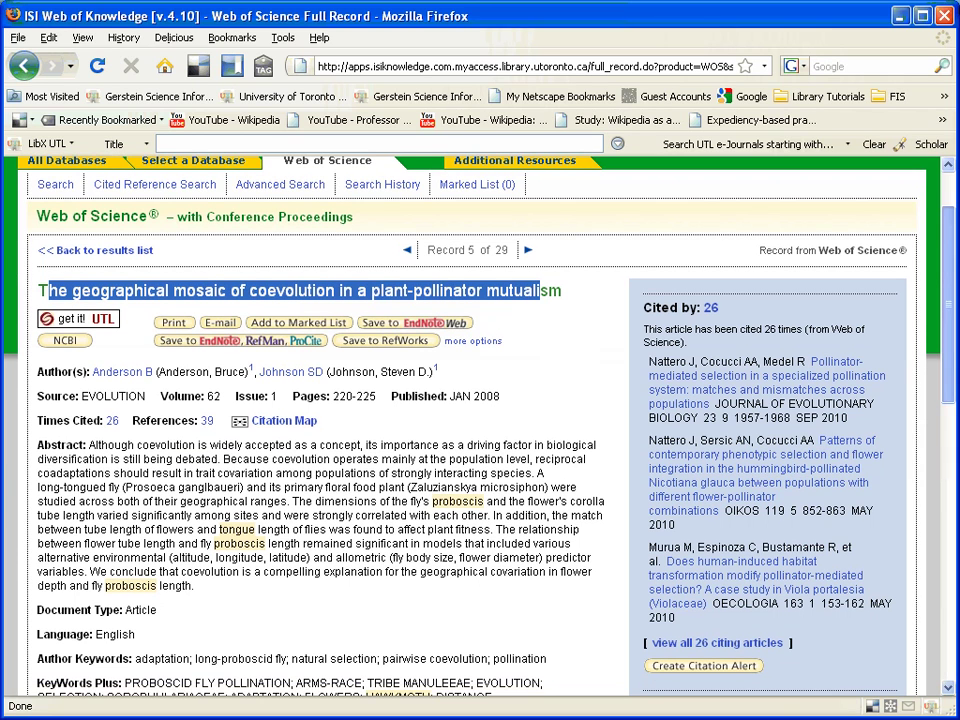
{"action": "scroll", "coordinate": [360, 420], "scroll_direction": "down", "scroll_amount": 1}
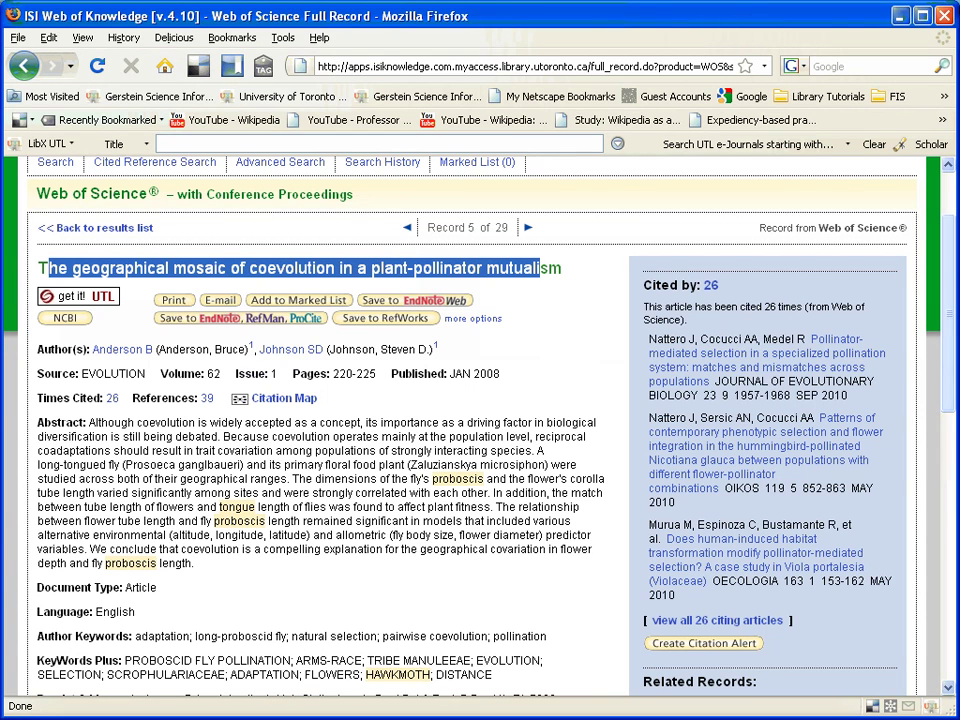
{"action": "scroll", "coordinate": [360, 420], "scroll_direction": "down", "scroll_amount": 1}
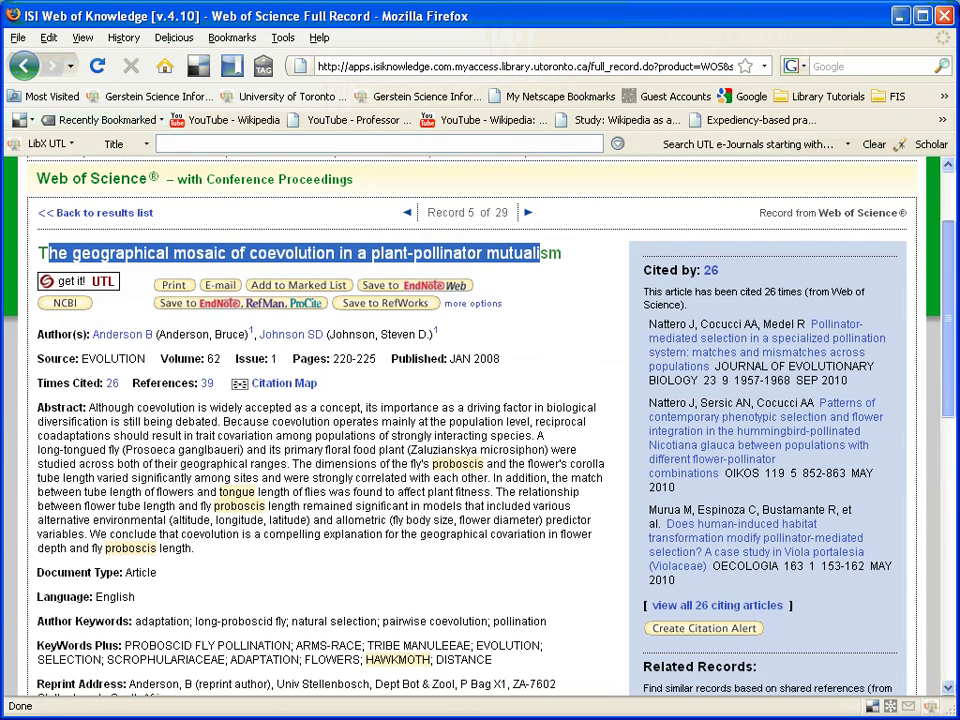
{"action": "scroll", "coordinate": [360, 420], "scroll_direction": "down", "scroll_amount": 5}
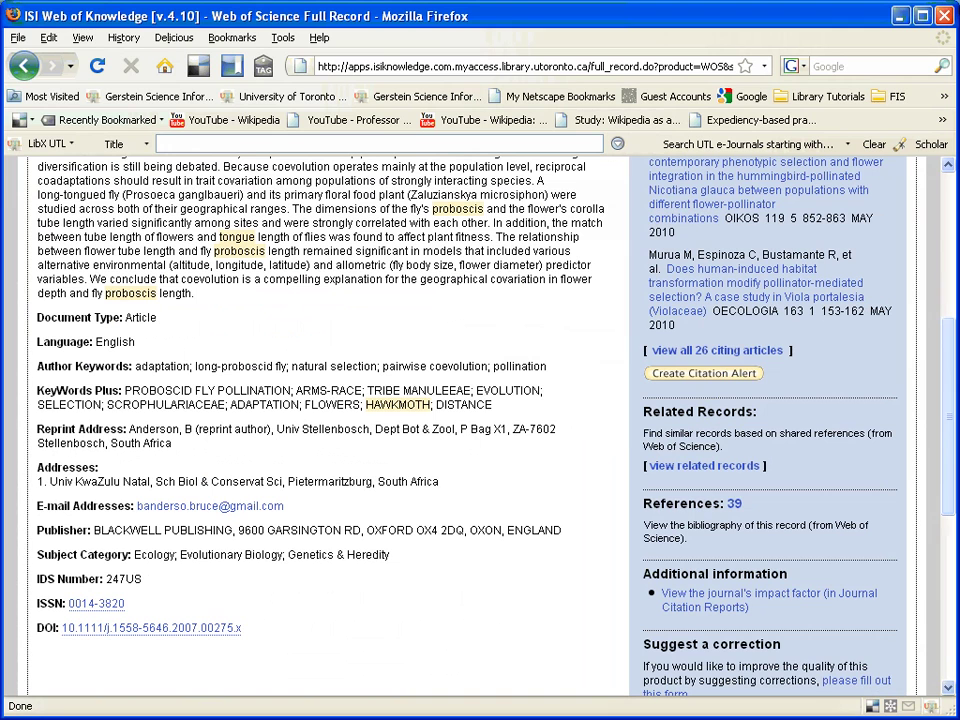
{"action": "scroll", "coordinate": [360, 420], "scroll_direction": "up", "scroll_amount": 4}
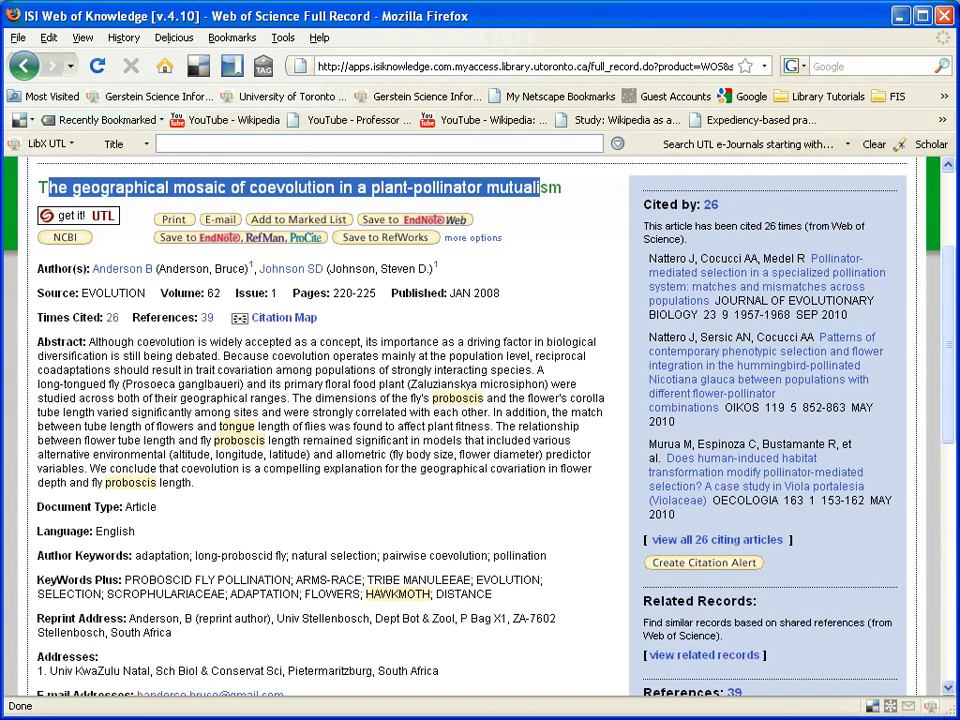
{"action": "scroll", "coordinate": [360, 420], "scroll_direction": "down", "scroll_amount": 1}
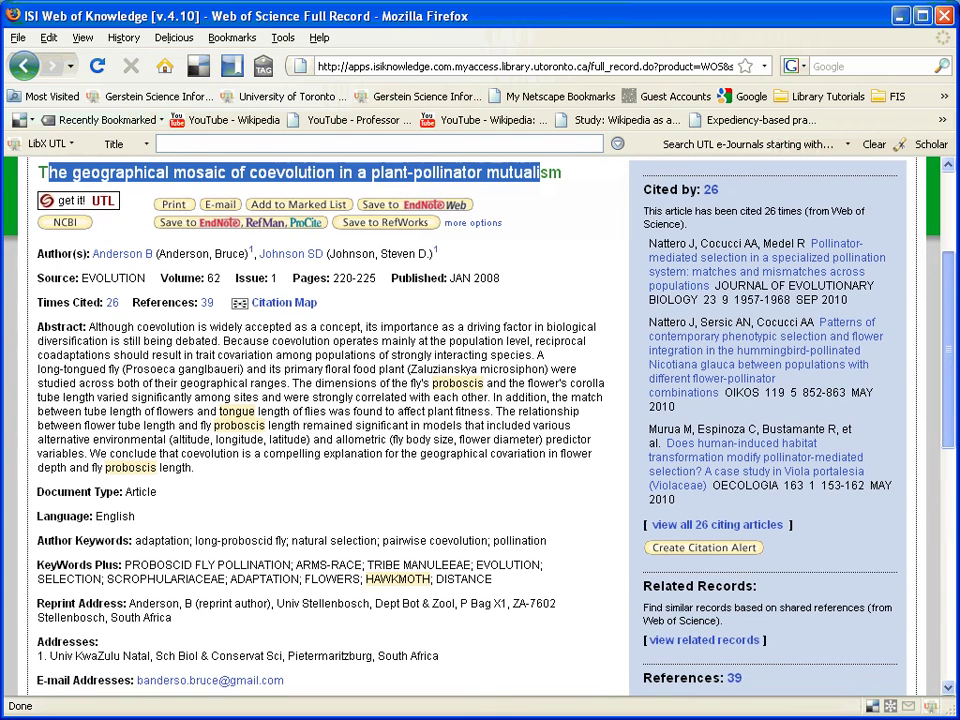
{"action": "scroll", "coordinate": [360, 420], "scroll_direction": "down", "scroll_amount": 4}
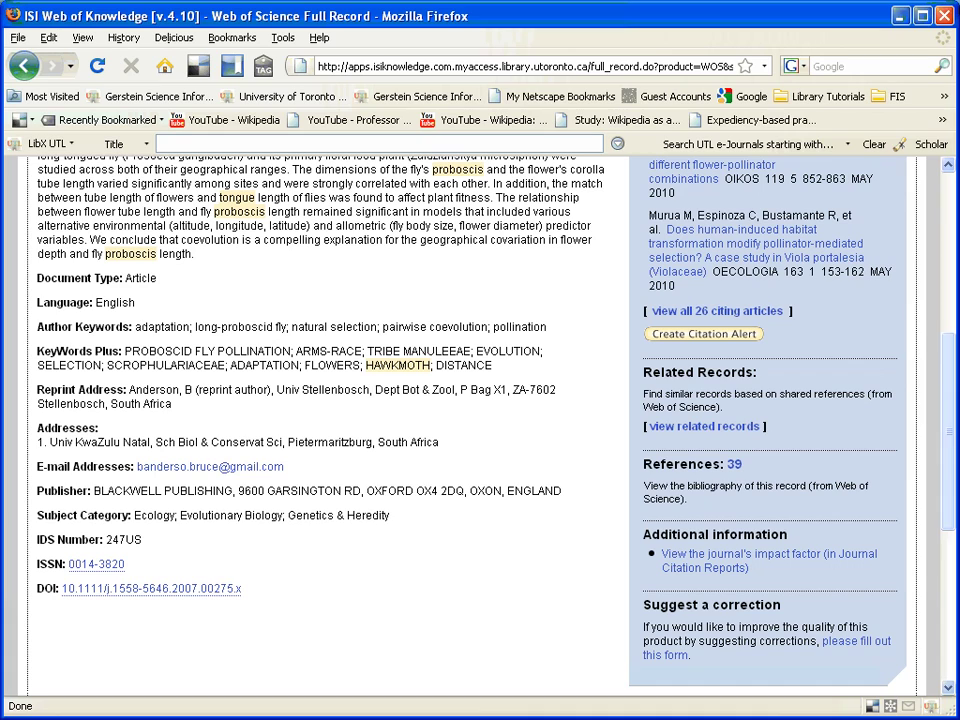
{"action": "scroll", "coordinate": [360, 420], "scroll_direction": "up", "scroll_amount": 1}
{"action": "scroll", "coordinate": [950, 323], "scroll_direction": "up", "scroll_amount": 7}
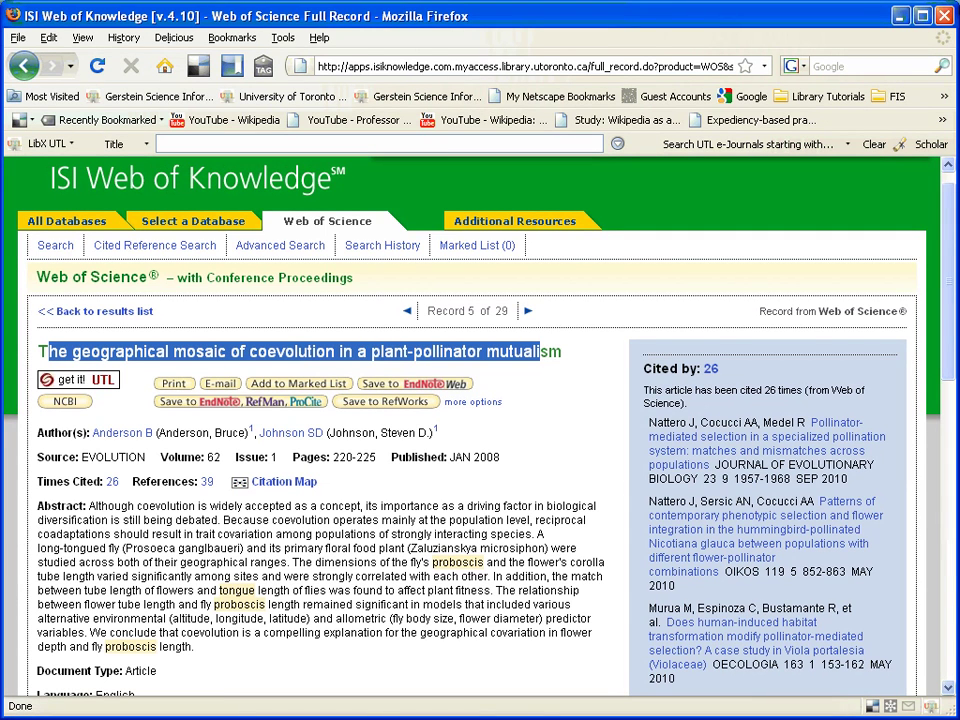
Look up the article through get it! UTL and open its BioOne full text
{"action": "left_click", "coordinate": [75, 380]}
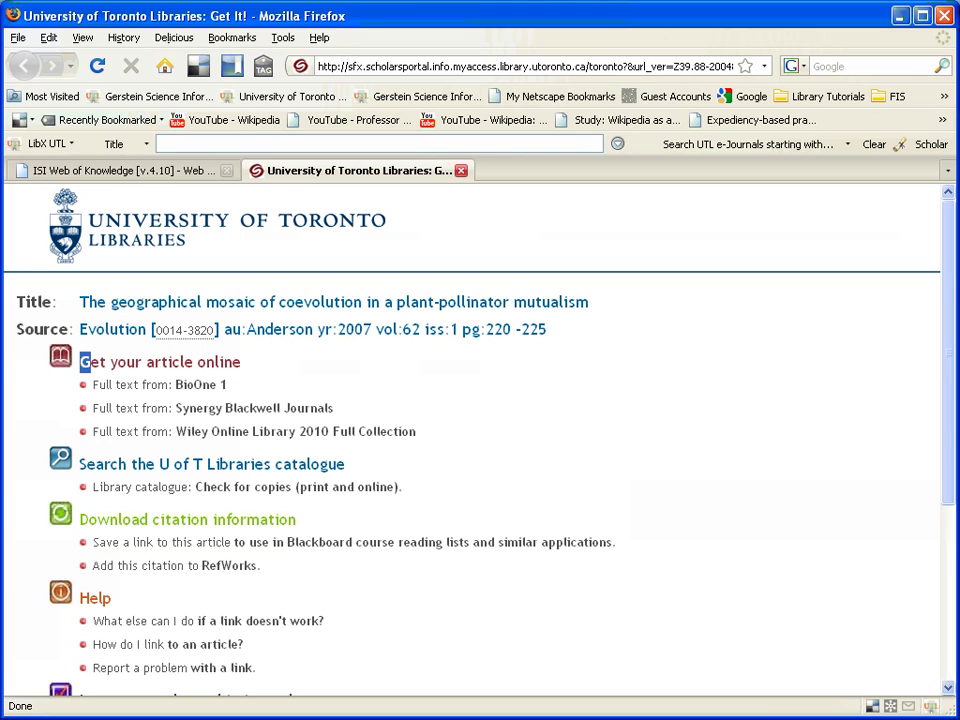
{"action": "left_click_drag", "start_coordinate": [80, 362], "coordinate": [234, 362]}
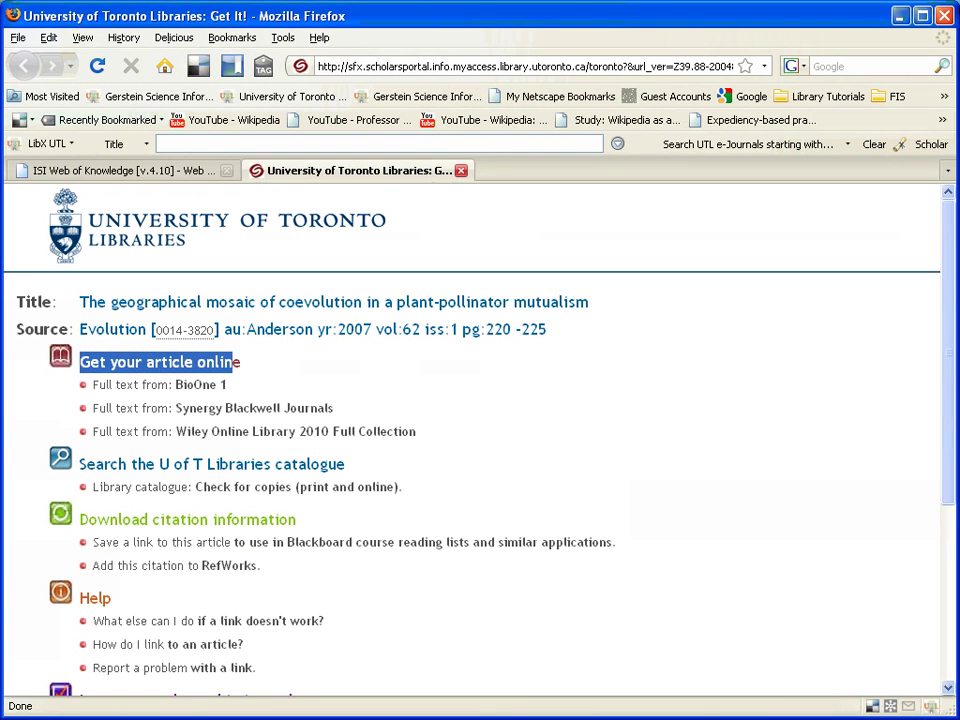
{"action": "left_click", "coordinate": [160, 385]}
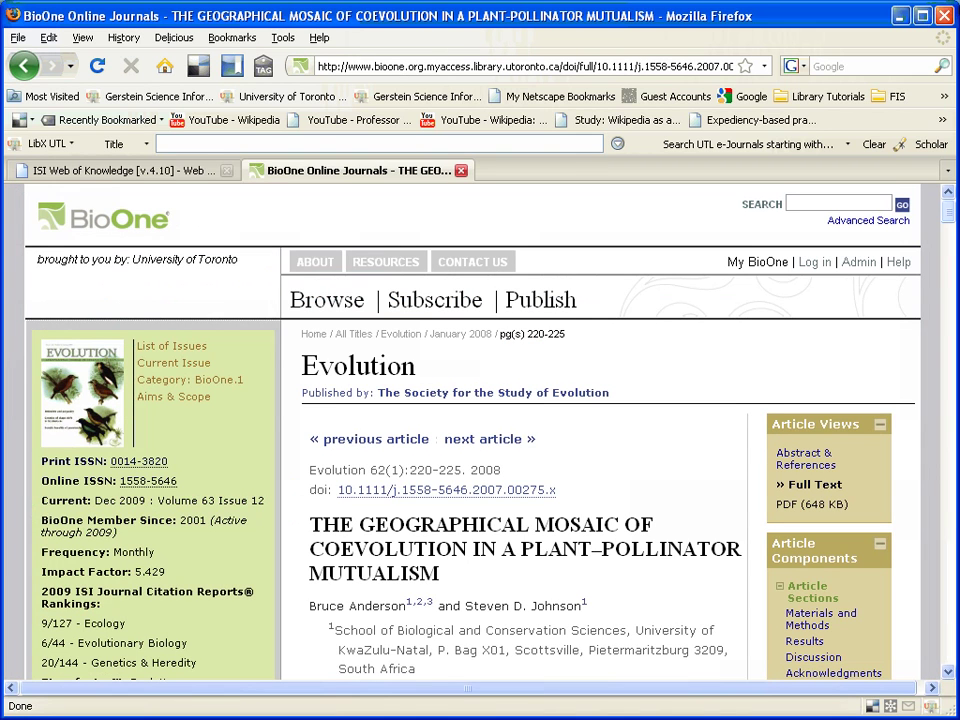
Scroll through the BioOne full text of the Evolution 62(1):220-225 article
{"action": "scroll", "coordinate": [470, 430], "scroll_direction": "down", "scroll_amount": 2}
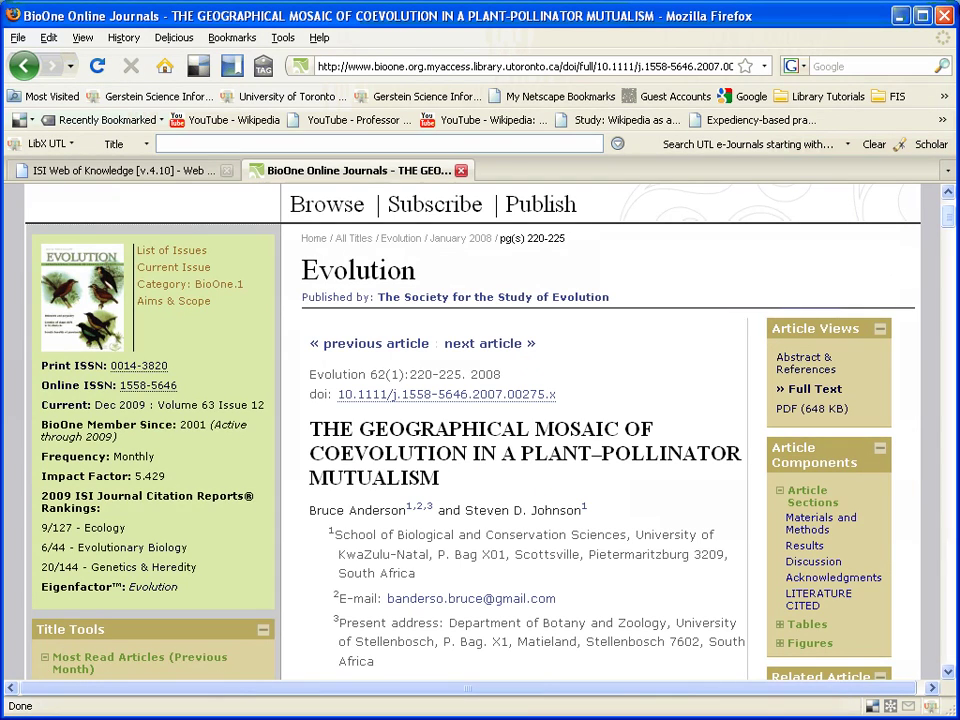
{"action": "mouse_move", "coordinate": [948, 216]}
{"action": "left_mouse_down"}
{"action": "mouse_move", "coordinate": [945, 334]}
{"action": "mouse_move", "coordinate": [945, 199]}
{"action": "left_mouse_up"}
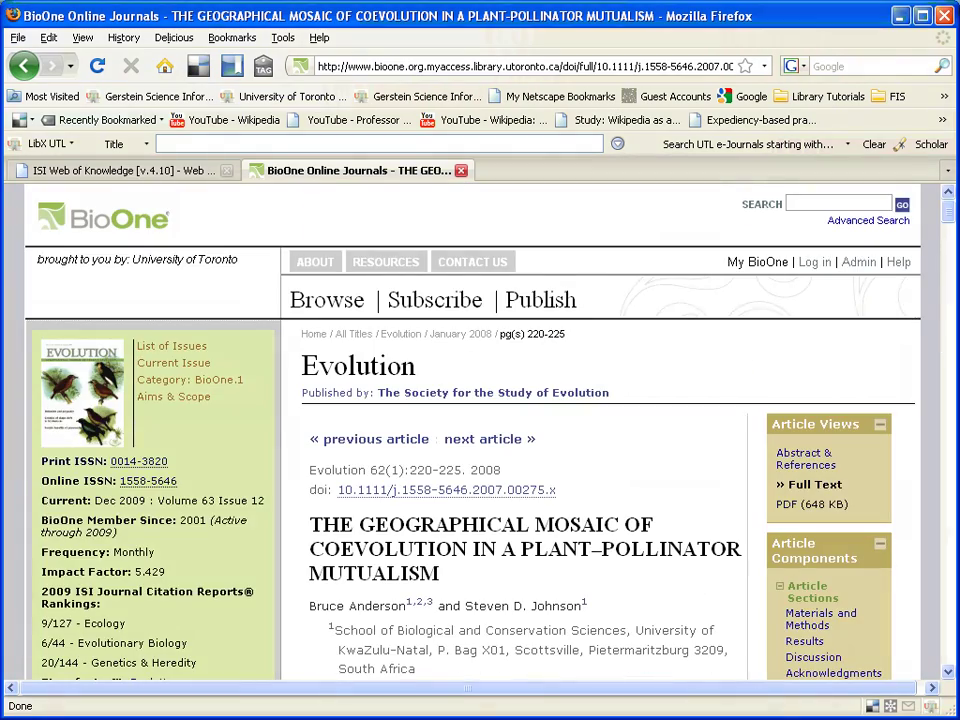